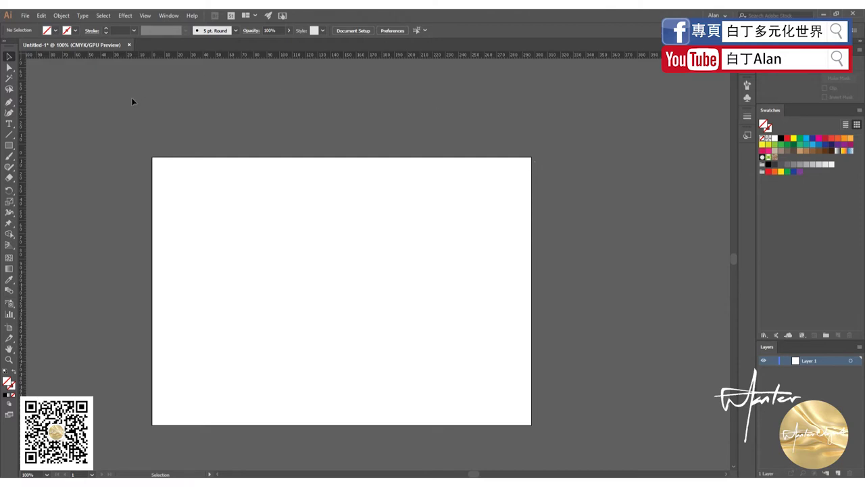
Place a lone pen anchor, then try removing anchors and dismiss the warning messages.
{"action": "left_click", "coordinate": [10, 103]}
{"action": "key", "text": "v"}
{"action": "key", "text": "p"}
{"action": "left_click", "coordinate": [217, 203]}
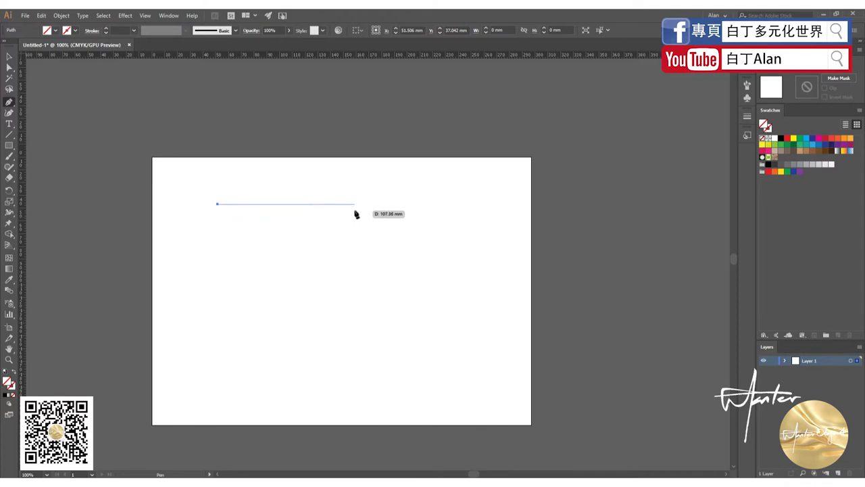
{"action": "key", "text": "Escape"}
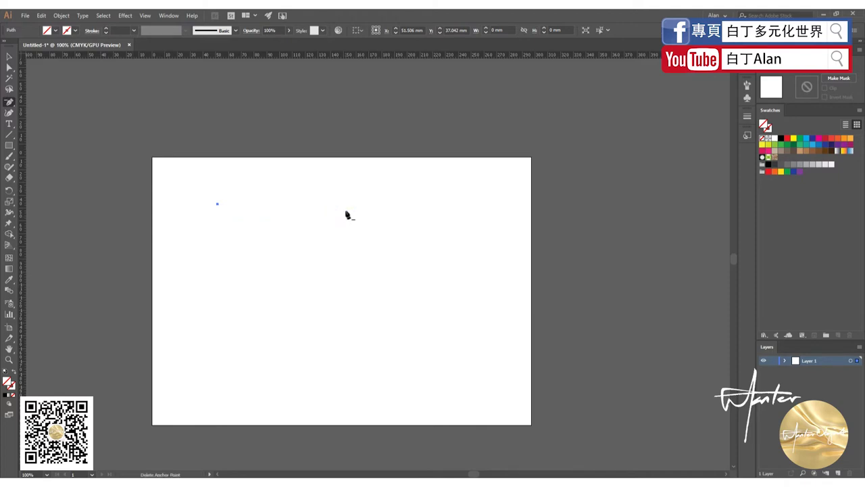
{"action": "left_click", "coordinate": [308, 200]}
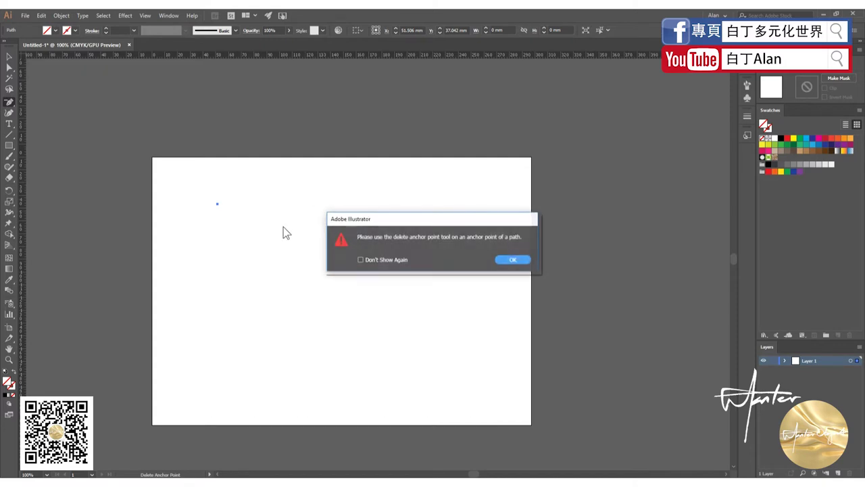
{"action": "left_click", "coordinate": [517, 264]}
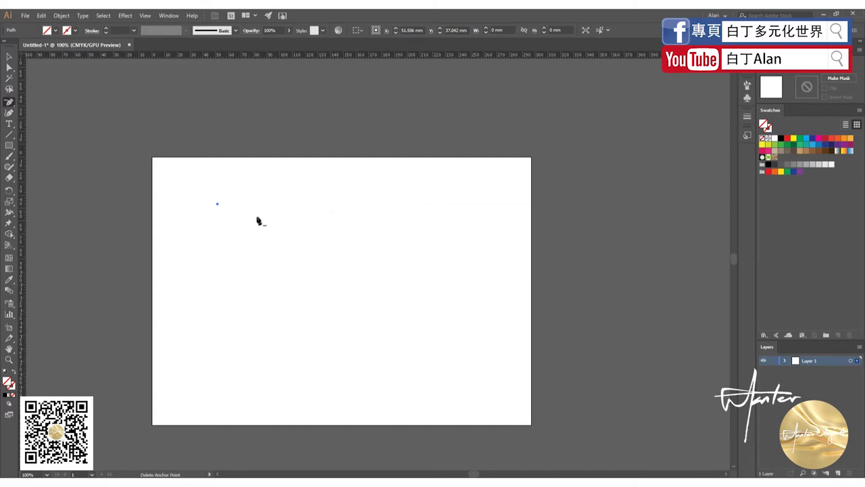
{"action": "scroll", "coordinate": [223, 216], "scroll_direction": "up", "scroll_amount": 3, "text": "alt"}
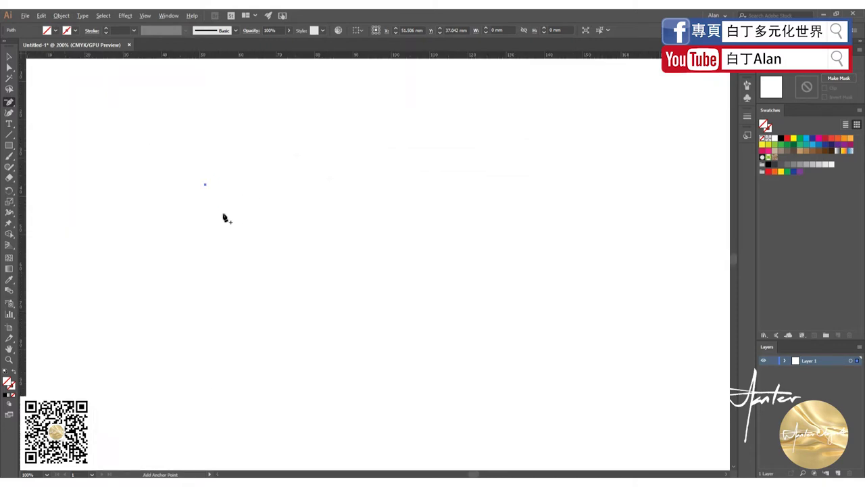
{"action": "scroll", "coordinate": [224, 216], "scroll_direction": "down", "scroll_amount": 3, "text": "alt"}
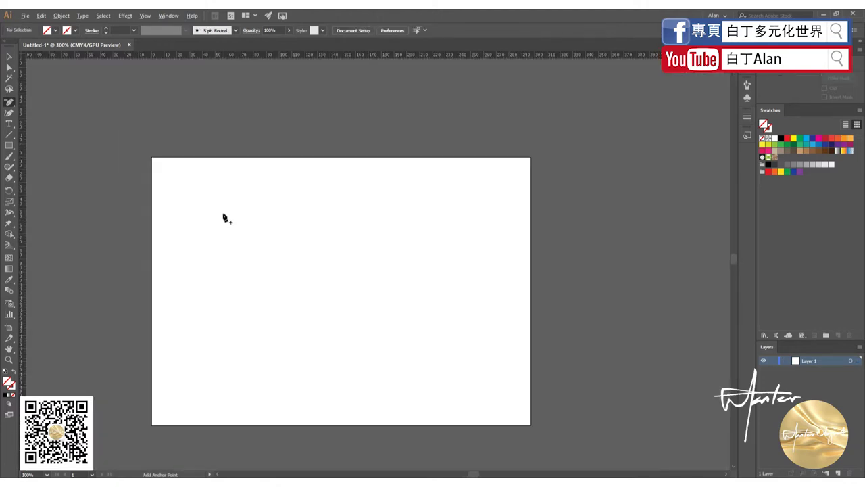
{"action": "left_click", "coordinate": [182, 244]}
{"action": "left_click", "coordinate": [512, 260]}
Draw an open path through four rectangle corners, leaving the left side unclosed.
{"action": "left_click", "coordinate": [14, 102]}
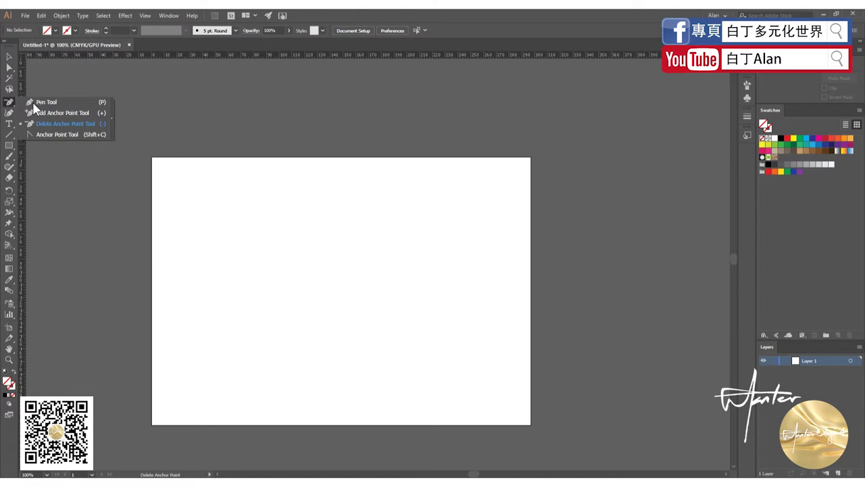
{"action": "left_click", "coordinate": [48, 124]}
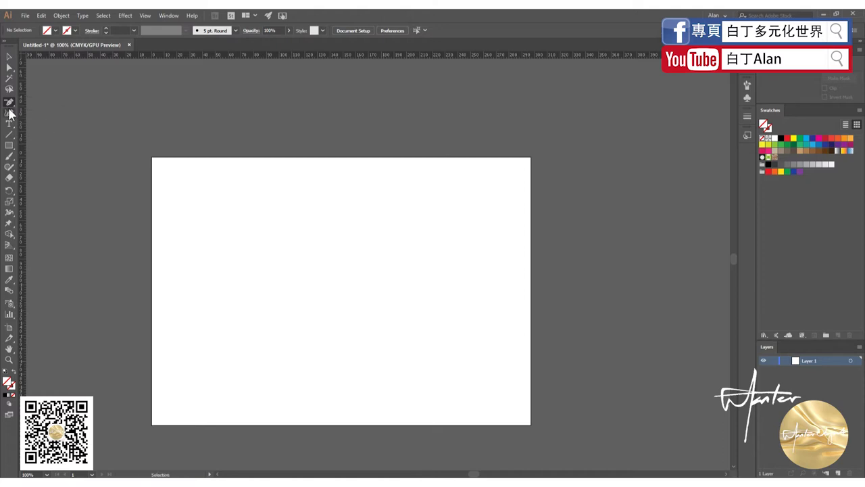
{"action": "left_click", "coordinate": [9, 104]}
{"action": "left_click", "coordinate": [41, 101]}
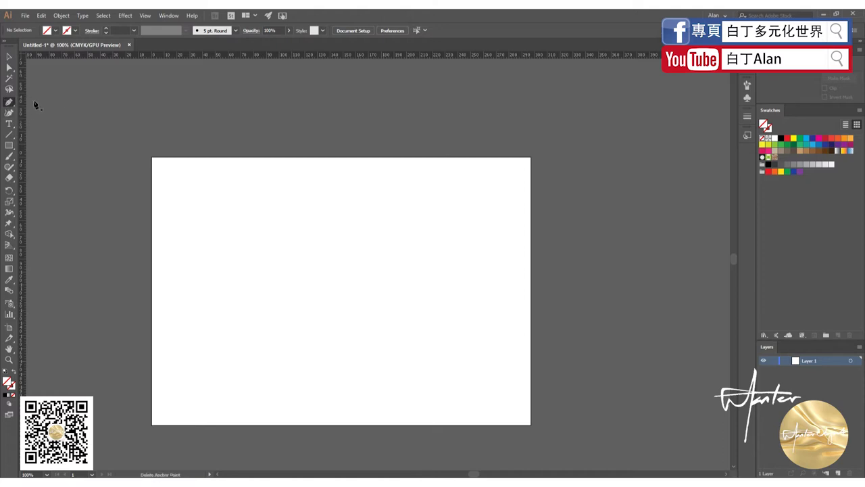
{"action": "left_click", "coordinate": [229, 217]}
{"action": "left_click", "coordinate": [346, 217]}
{"action": "left_click", "coordinate": [346, 294]}
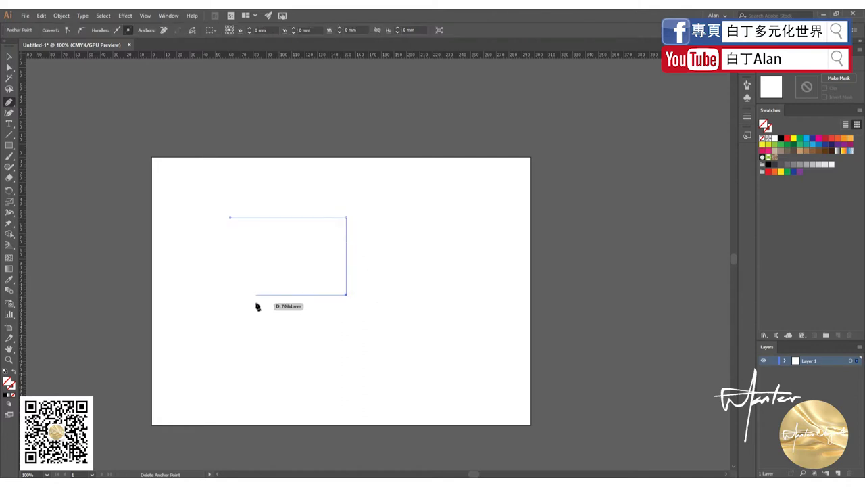
{"action": "left_click", "coordinate": [230, 294]}
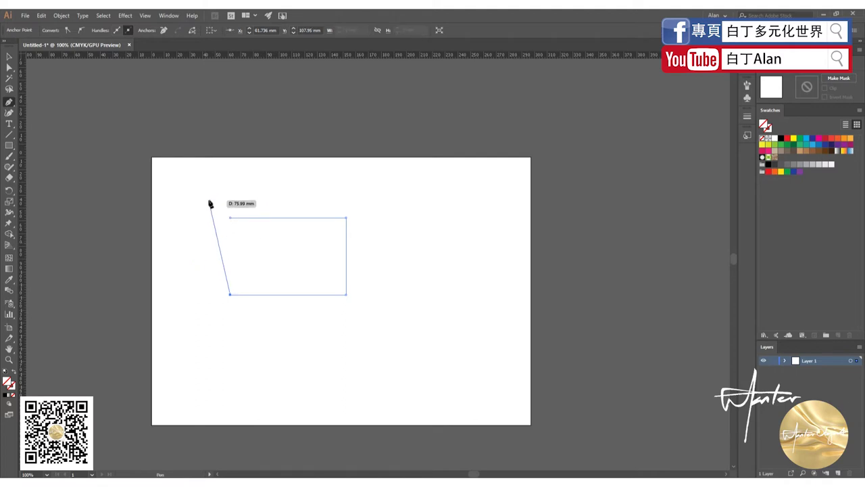
{"action": "key", "text": "Escape"}
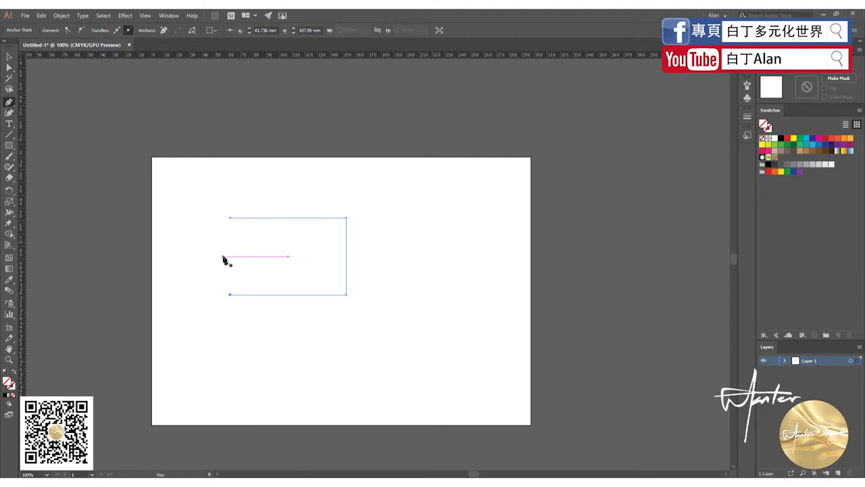
Add anchor points midway along the path's top and right edges, then deselect it.
{"action": "left_click", "coordinate": [11, 103]}
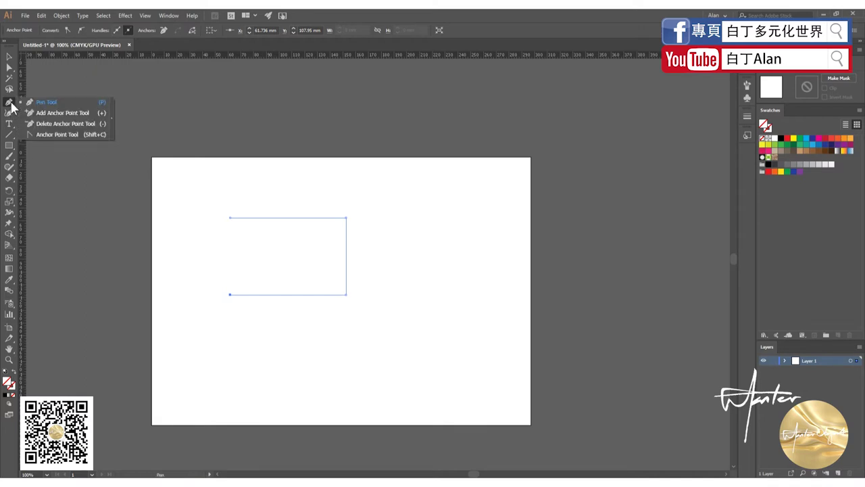
{"action": "left_click", "coordinate": [39, 113]}
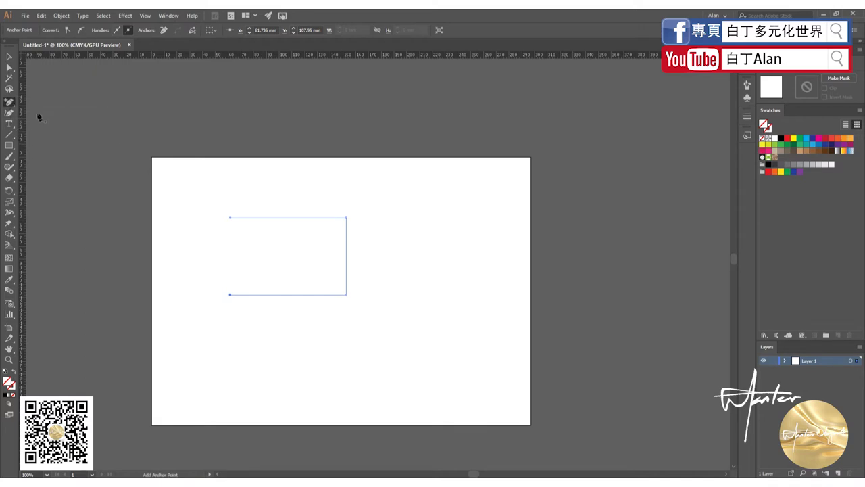
{"action": "left_click", "coordinate": [287, 217]}
{"action": "left_click", "coordinate": [346, 256]}
{"action": "left_click", "coordinate": [9, 102]}
{"action": "left_click", "coordinate": [29, 104]}
{"action": "left_click", "coordinate": [13, 106]}
{"action": "left_click", "coordinate": [9, 102]}
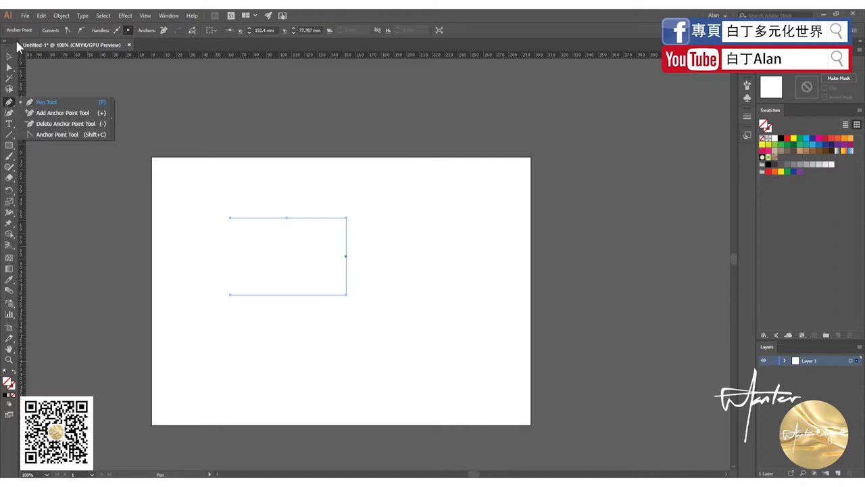
{"action": "left_click", "coordinate": [10, 56]}
{"action": "left_click", "coordinate": [120, 178]}
Select the open rectangular path and give it a black stroke.
{"action": "left_click", "coordinate": [289, 251]}
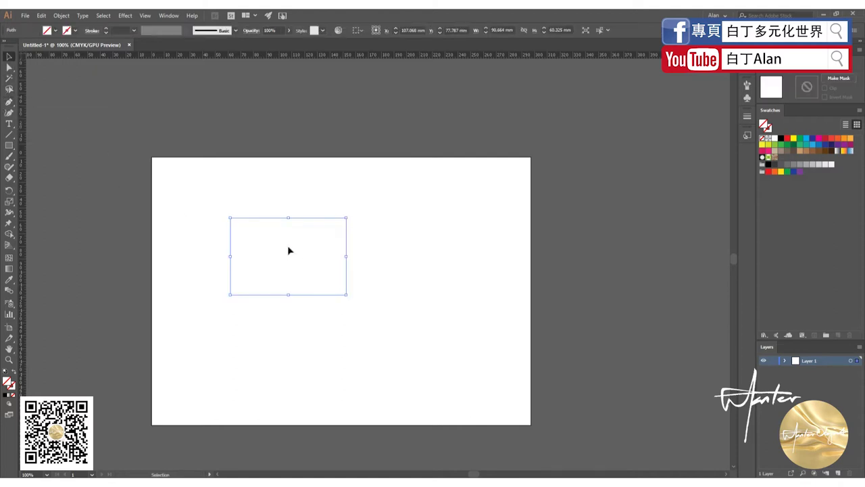
{"action": "left_click", "coordinate": [402, 312]}
{"action": "left_click", "coordinate": [307, 256]}
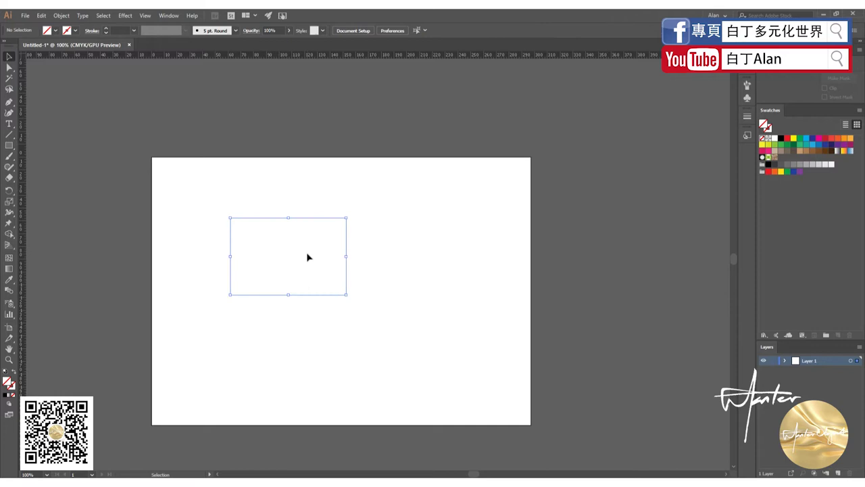
{"action": "left_click", "coordinate": [11, 387]}
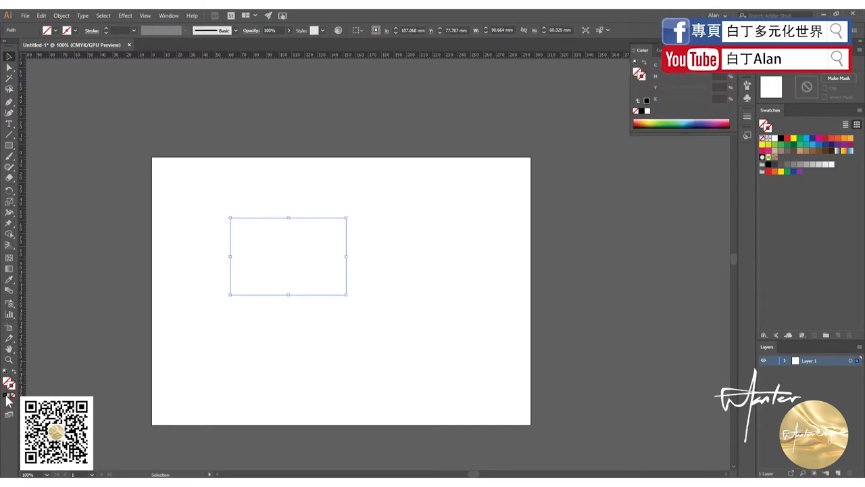
{"action": "left_click", "coordinate": [5, 396]}
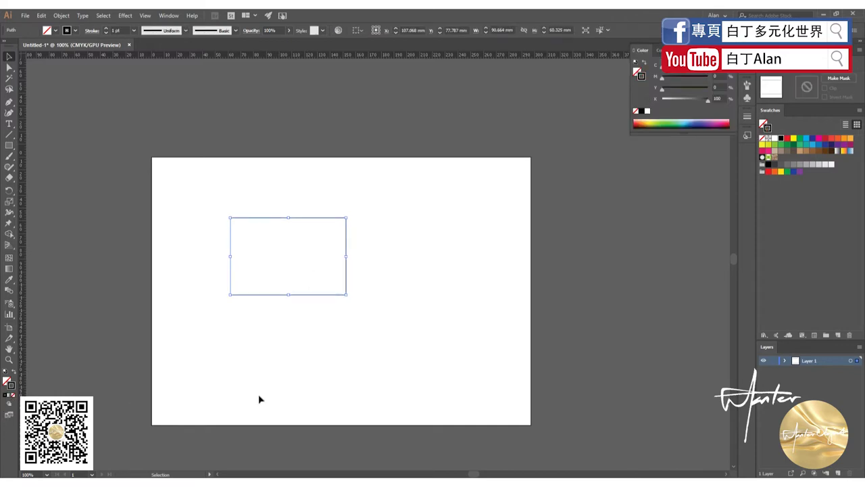
Deselect it and place the first anchor of a new pen path to its right.
{"action": "left_click", "coordinate": [213, 232]}
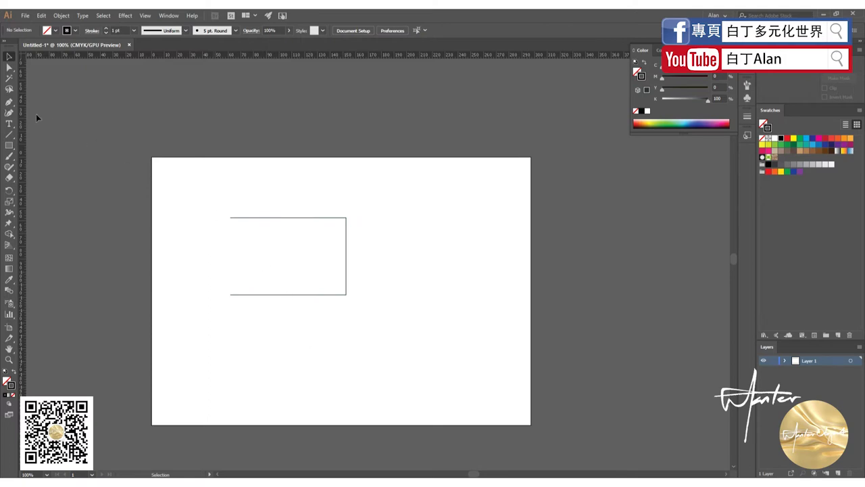
{"action": "left_click", "coordinate": [9, 102]}
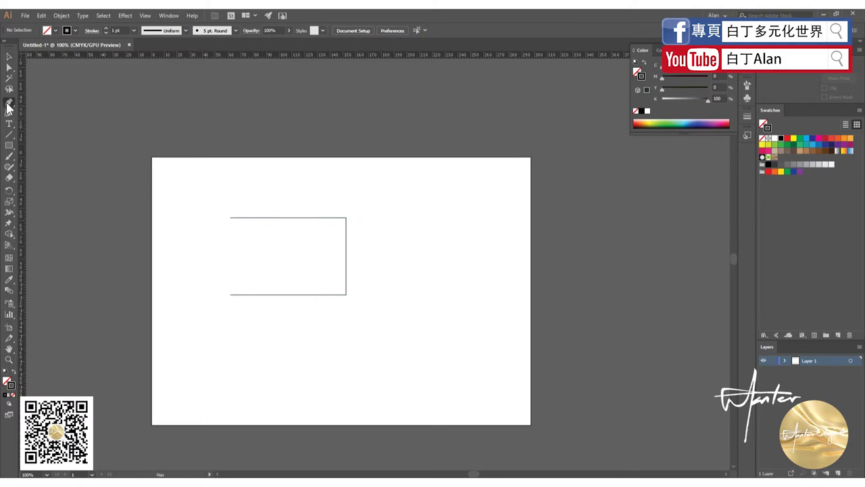
{"action": "left_click", "coordinate": [376, 192]}
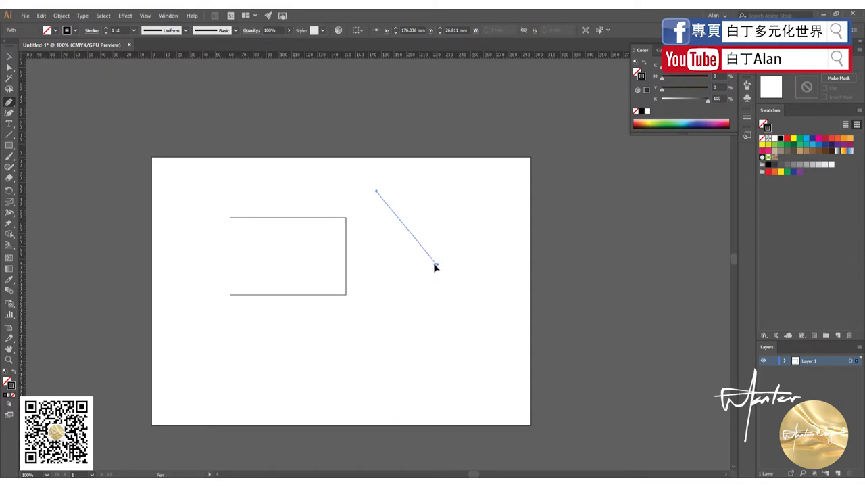
Sketch a curved practice path, undoing one curve and ending with a straight segment.
{"action": "mouse_move", "coordinate": [436, 265]}
{"action": "left_mouse_down"}
{"action": "mouse_move", "coordinate": [515, 301]}
{"action": "mouse_move", "coordinate": [471, 294]}
{"action": "mouse_move", "coordinate": [454, 215]}
{"action": "mouse_move", "coordinate": [380, 191]}
{"action": "mouse_move", "coordinate": [353, 226]}
{"action": "mouse_move", "coordinate": [329, 145]}
{"action": "mouse_move", "coordinate": [379, 138]}
{"action": "mouse_move", "coordinate": [434, 236]}
{"action": "mouse_move", "coordinate": [456, 200]}
{"action": "mouse_move", "coordinate": [465, 231]}
{"action": "left_mouse_up"}
{"action": "mouse_move", "coordinate": [465, 231]}
{"action": "left_mouse_down"}
{"action": "mouse_move", "coordinate": [481, 330]}
{"action": "mouse_move", "coordinate": [421, 303]}
{"action": "mouse_move", "coordinate": [429, 338]}
{"action": "mouse_move", "coordinate": [391, 351]}
{"action": "mouse_move", "coordinate": [311, 143]}
{"action": "mouse_move", "coordinate": [296, 133]}
{"action": "mouse_move", "coordinate": [239, 151]}
{"action": "mouse_move", "coordinate": [198, 44]}
{"action": "mouse_move", "coordinate": [242, 69]}
{"action": "mouse_move", "coordinate": [234, 81]}
{"action": "mouse_move", "coordinate": [353, 301]}
{"action": "mouse_move", "coordinate": [401, 331]}
{"action": "mouse_move", "coordinate": [387, 330]}
{"action": "mouse_move", "coordinate": [378, 312]}
{"action": "left_mouse_up"}
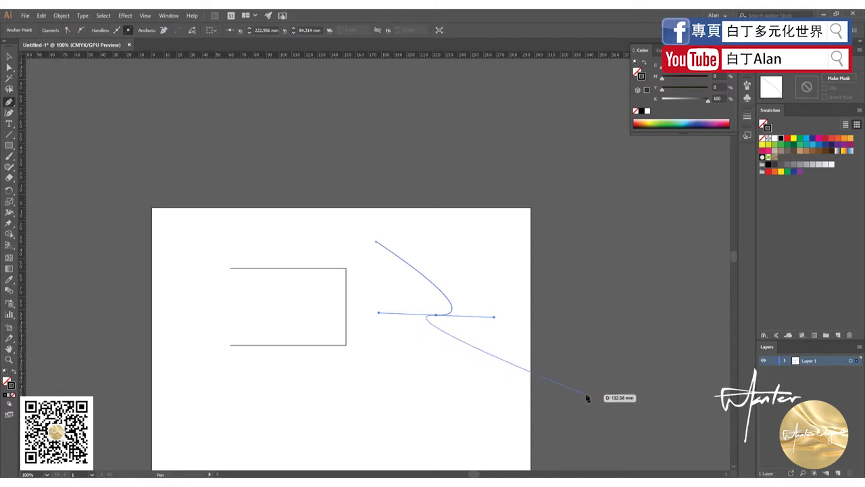
{"action": "left_click_drag", "start_coordinate": [585, 393], "coordinate": [423, 323]}
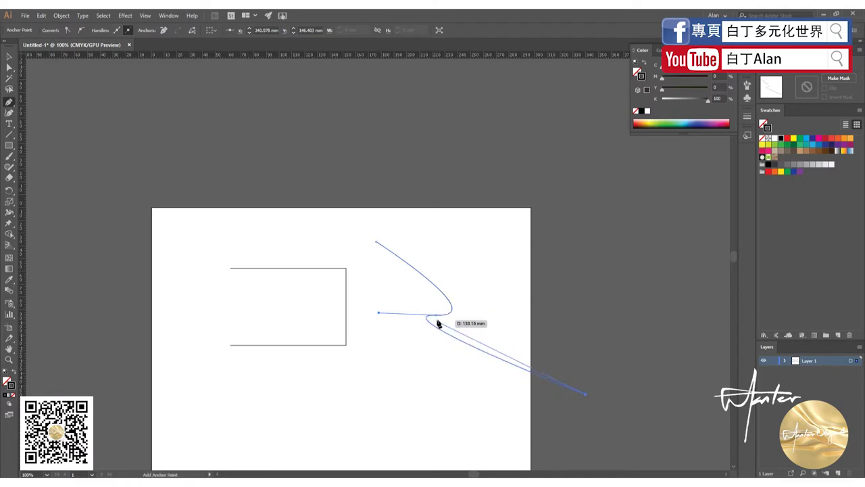
{"action": "left_click_drag", "start_coordinate": [423, 323], "coordinate": [448, 334]}
{"action": "key", "text": "ctrl+z"}
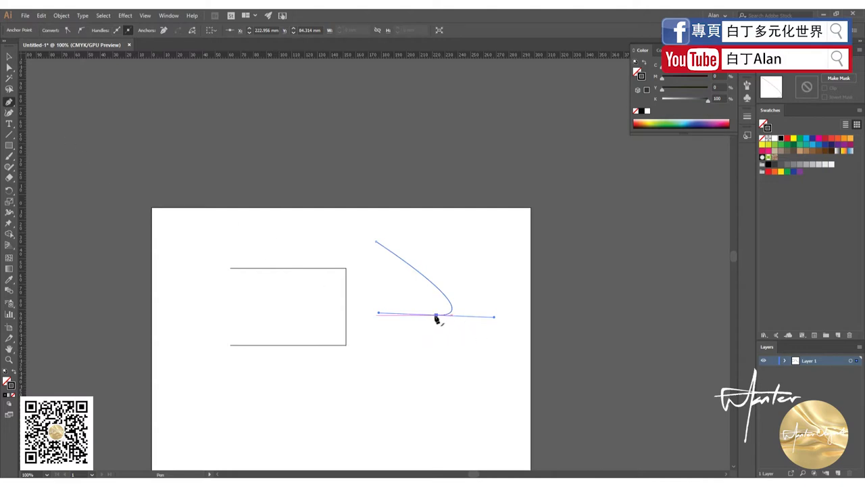
{"action": "left_click", "coordinate": [436, 315]}
{"action": "left_click", "coordinate": [475, 359]}
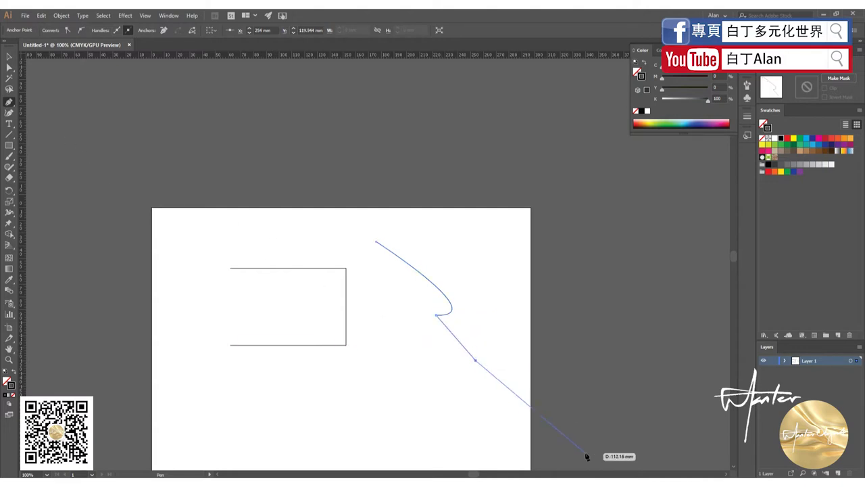
{"action": "key", "text": "Escape"}
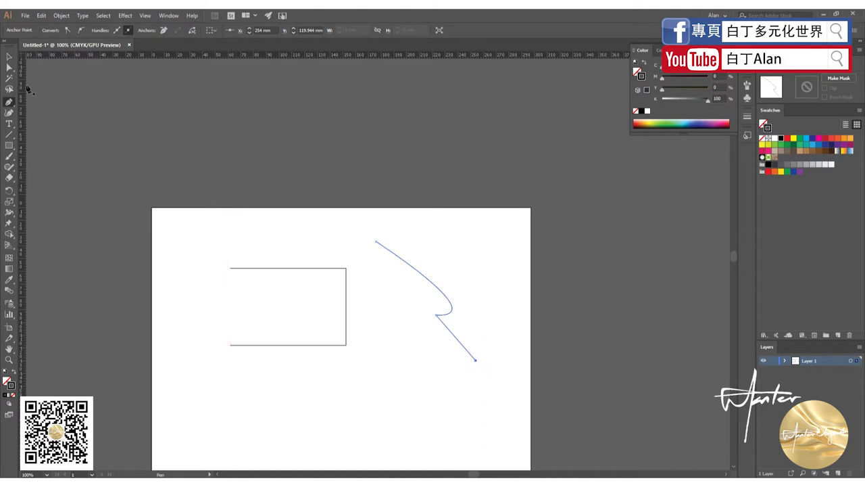
Select and delete the curved practice path.
{"action": "left_click", "coordinate": [9, 57]}
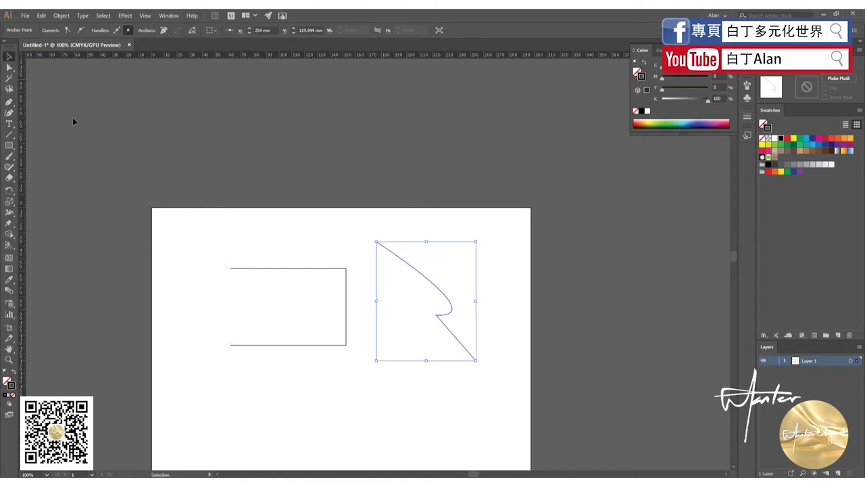
{"action": "key", "text": "Delete"}
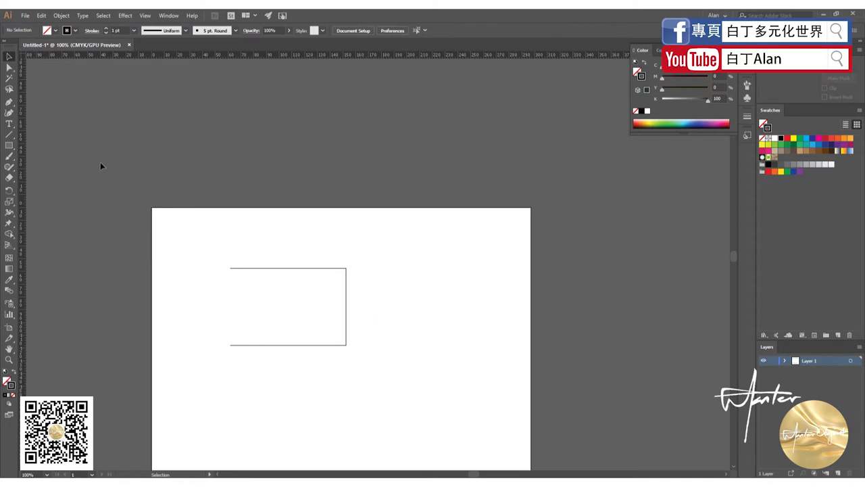
{"action": "left_click", "coordinate": [9, 101]}
Draw a new path with a curved anchor, then a straight diagonal to the lower right.
{"action": "left_click", "coordinate": [398, 248]}
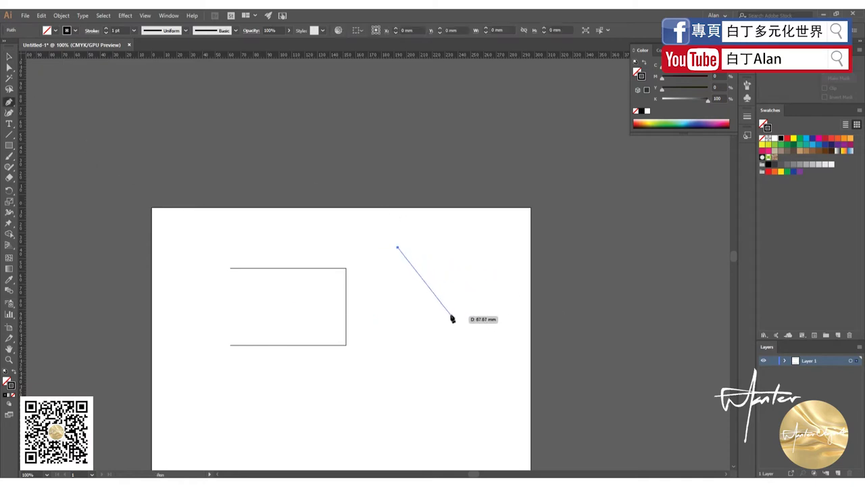
{"action": "mouse_move", "coordinate": [453, 295]}
{"action": "left_mouse_down"}
{"action": "mouse_move", "coordinate": [403, 326]}
{"action": "mouse_move", "coordinate": [368, 332]}
{"action": "mouse_move", "coordinate": [409, 330]}
{"action": "mouse_move", "coordinate": [397, 292]}
{"action": "mouse_move", "coordinate": [403, 320]}
{"action": "mouse_move", "coordinate": [394, 318]}
{"action": "left_mouse_up"}
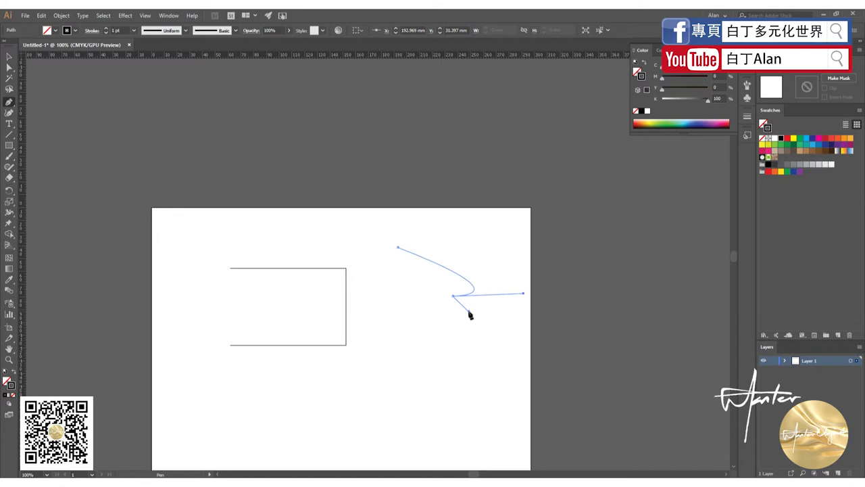
{"action": "left_click", "coordinate": [469, 312]}
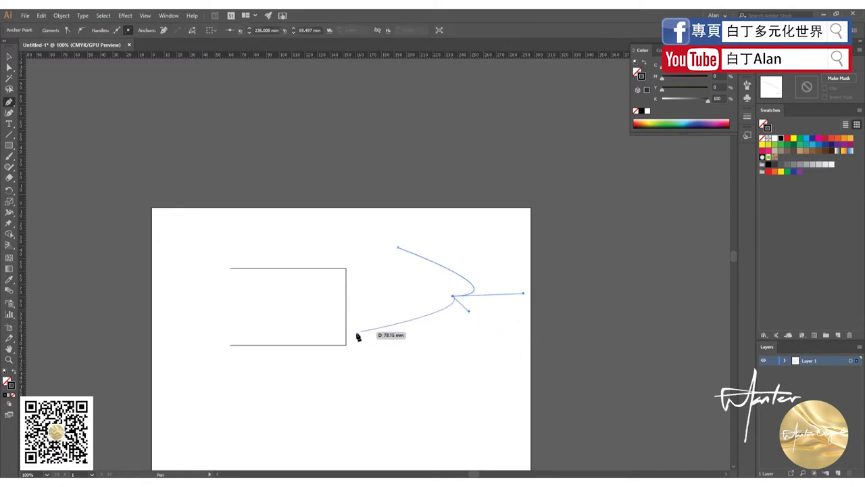
{"action": "left_click", "coordinate": [515, 361]}
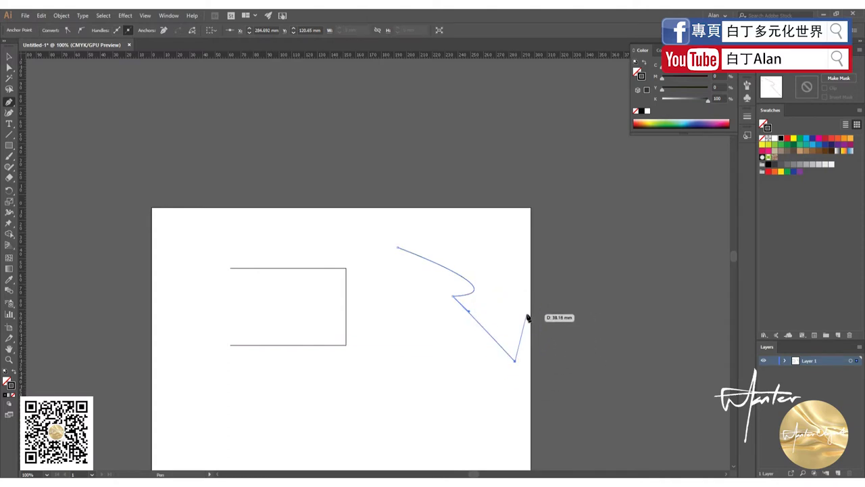
{"action": "key", "text": "Escape"}
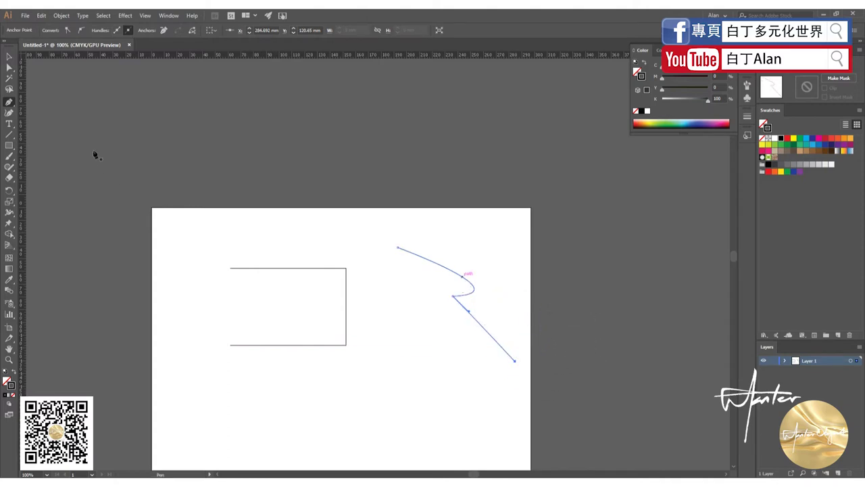
Move the new path up and left, beside the rectangle.
{"action": "key", "text": "v"}
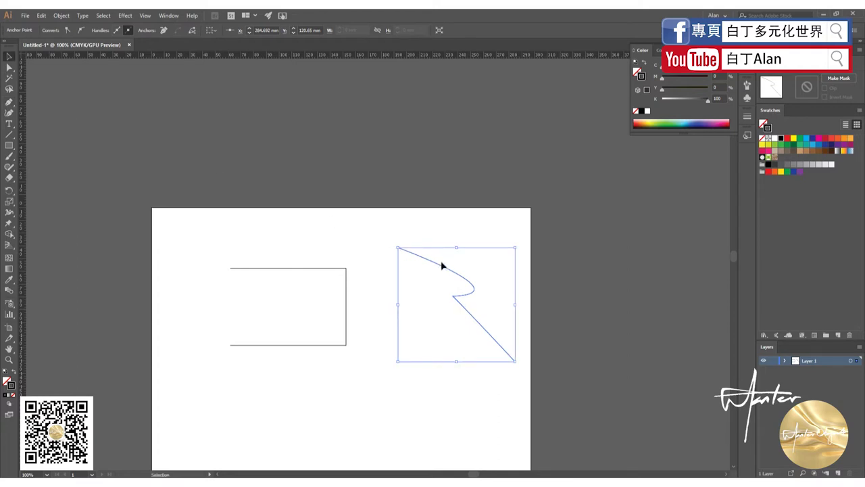
{"action": "left_click", "coordinate": [437, 250]}
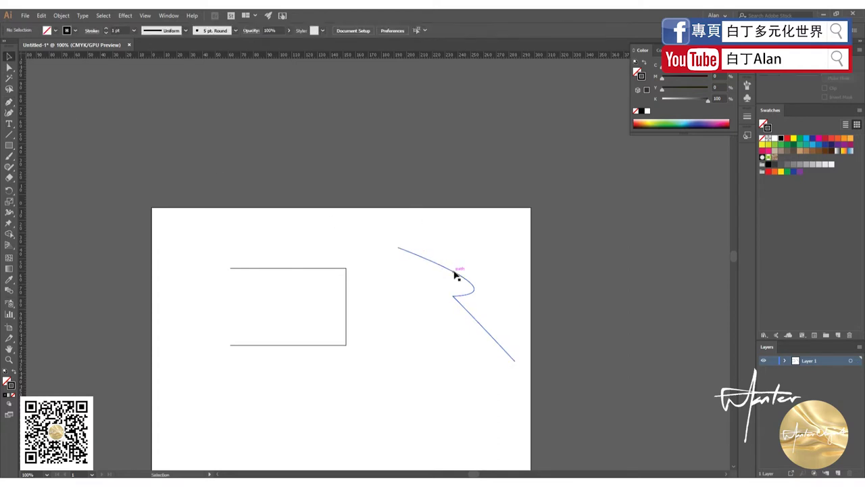
{"action": "left_click_drag", "start_coordinate": [455, 273], "coordinate": [403, 234]}
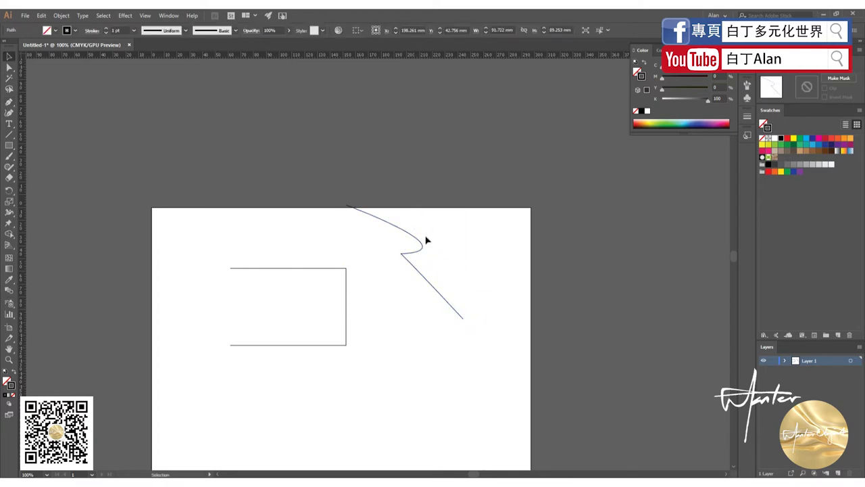
With Direct Selection, pull a rightward handle from the middle anchor to curve it into a hook.
{"action": "left_click", "coordinate": [10, 68]}
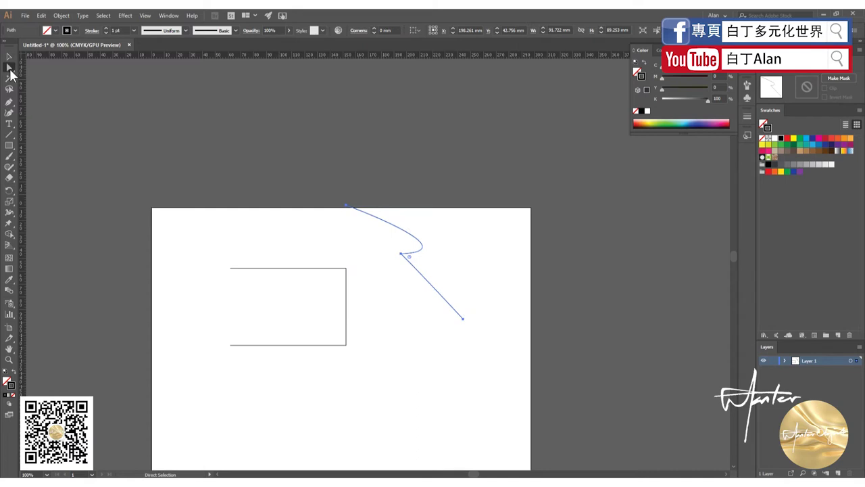
{"action": "left_click", "coordinate": [401, 254]}
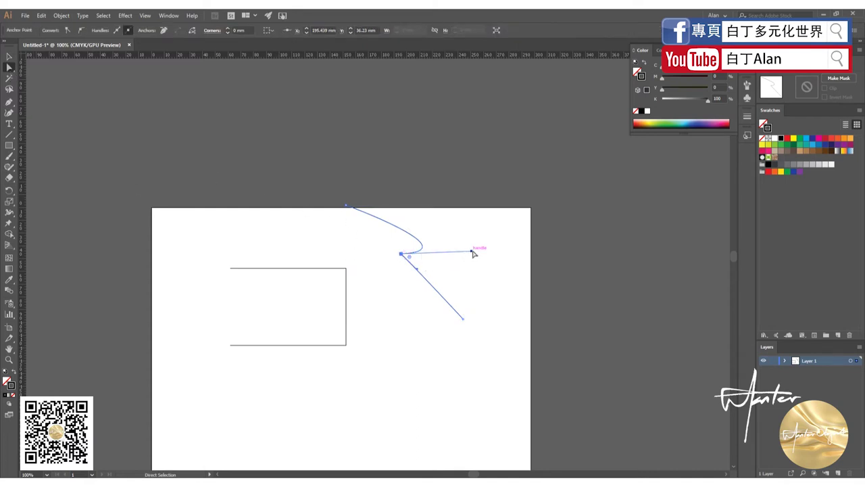
{"action": "mouse_move", "coordinate": [471, 251]}
{"action": "left_mouse_down"}
{"action": "mouse_move", "coordinate": [394, 204]}
{"action": "mouse_move", "coordinate": [442, 237]}
{"action": "mouse_move", "coordinate": [396, 227]}
{"action": "mouse_move", "coordinate": [423, 228]}
{"action": "mouse_move", "coordinate": [484, 258]}
{"action": "mouse_move", "coordinate": [471, 237]}
{"action": "mouse_move", "coordinate": [503, 251]}
{"action": "left_mouse_up"}
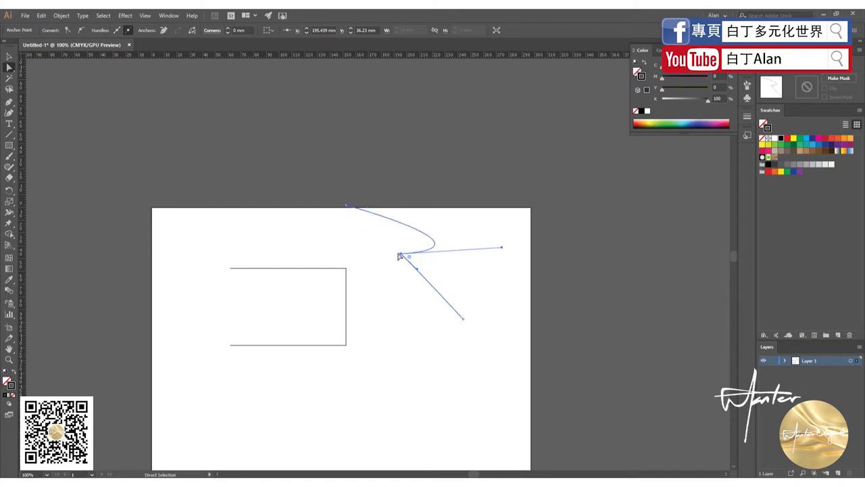
{"action": "left_click", "coordinate": [347, 204]}
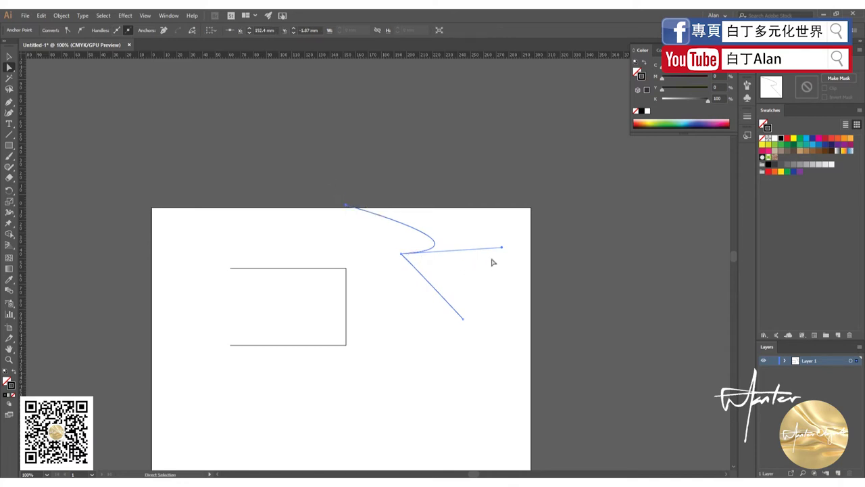
{"action": "left_click_drag", "start_coordinate": [501, 247], "coordinate": [449, 257]}
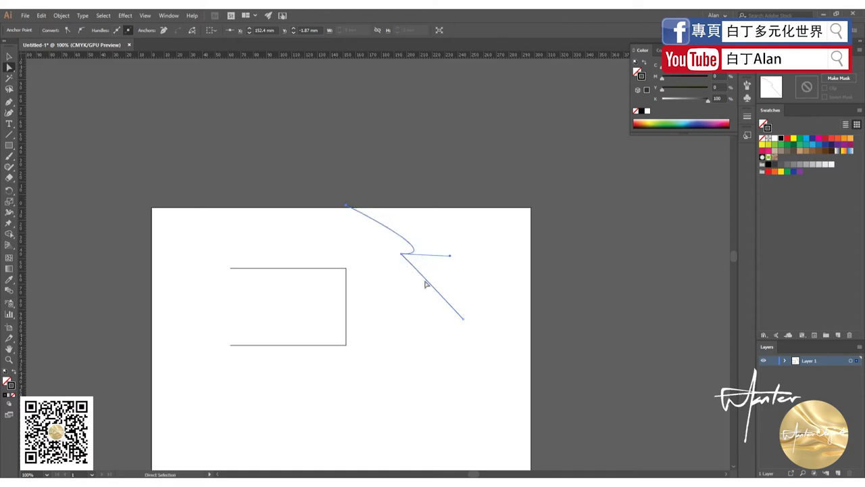
{"action": "mouse_move", "coordinate": [450, 259]}
{"action": "left_mouse_down"}
{"action": "mouse_move", "coordinate": [377, 234]}
{"action": "mouse_move", "coordinate": [506, 252]}
{"action": "left_mouse_up"}
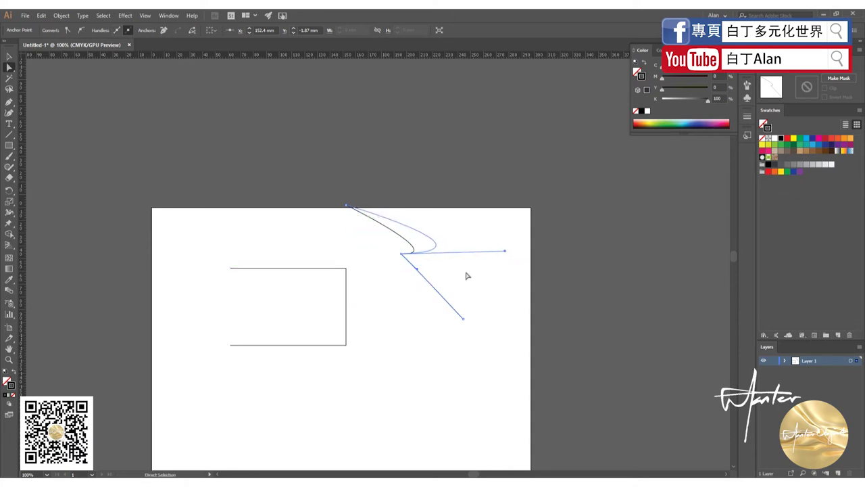
Draw a wavy path above the artboard with curved anchors, ending in two straight corner segments.
{"action": "left_click", "coordinate": [9, 102]}
{"action": "left_click_drag", "start_coordinate": [233, 132], "coordinate": [293, 150]}
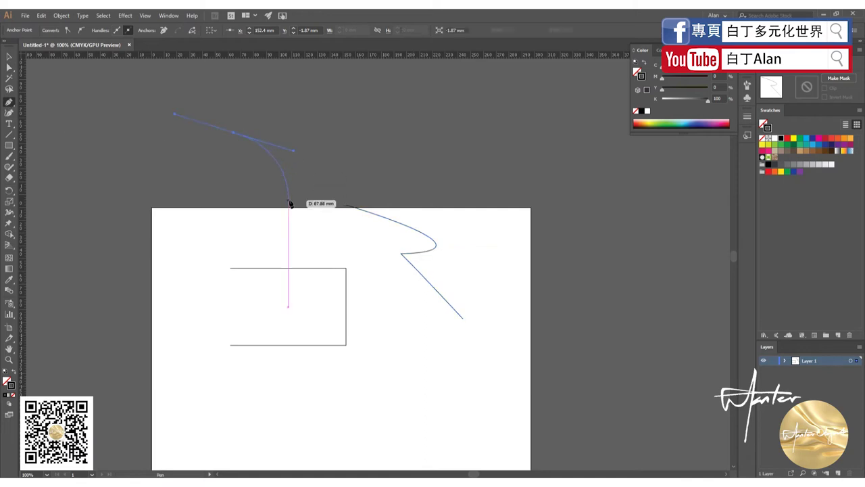
{"action": "left_click", "coordinate": [246, 234]}
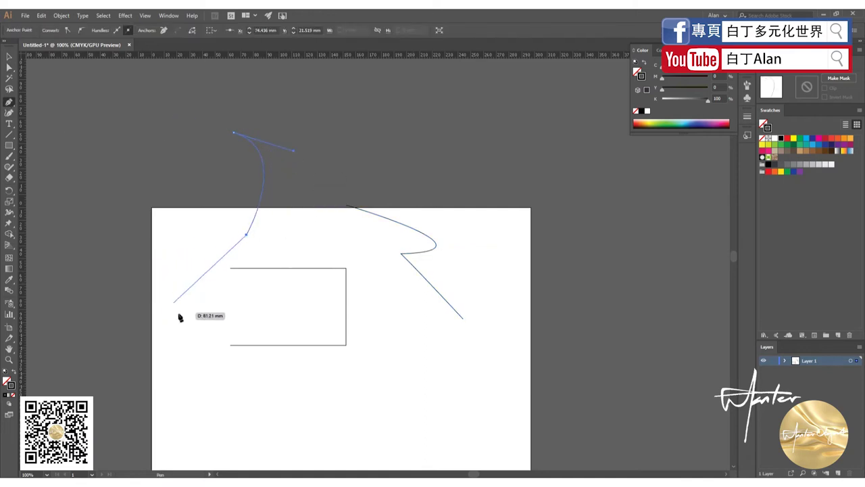
{"action": "left_click_drag", "start_coordinate": [310, 198], "coordinate": [352, 282]}
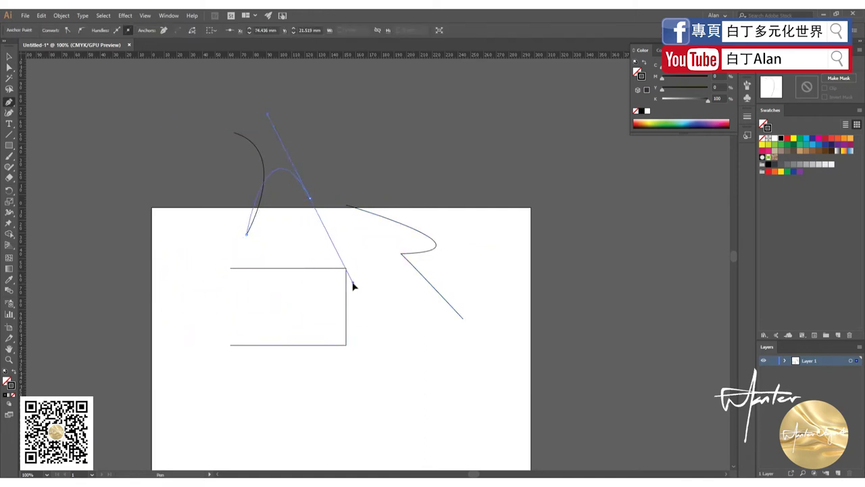
{"action": "left_click", "coordinate": [337, 143]}
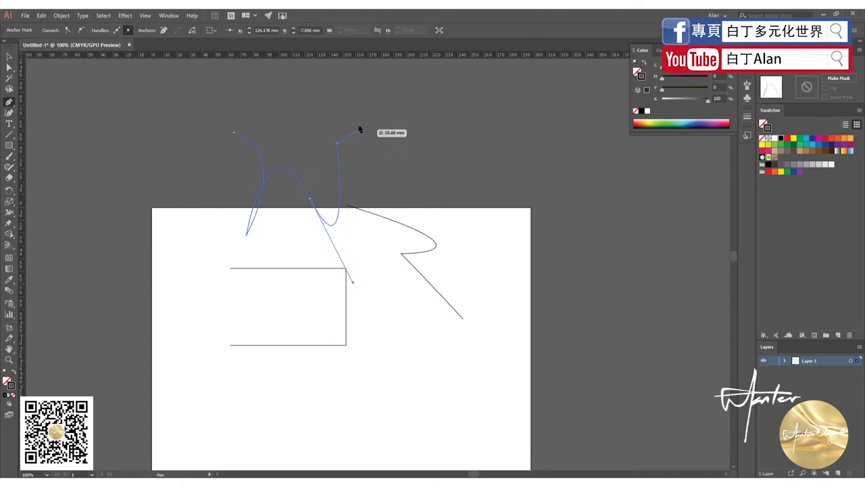
{"action": "mouse_move", "coordinate": [371, 109]}
{"action": "left_mouse_down"}
{"action": "mouse_move", "coordinate": [404, 194]}
{"action": "mouse_move", "coordinate": [392, 111]}
{"action": "left_mouse_up"}
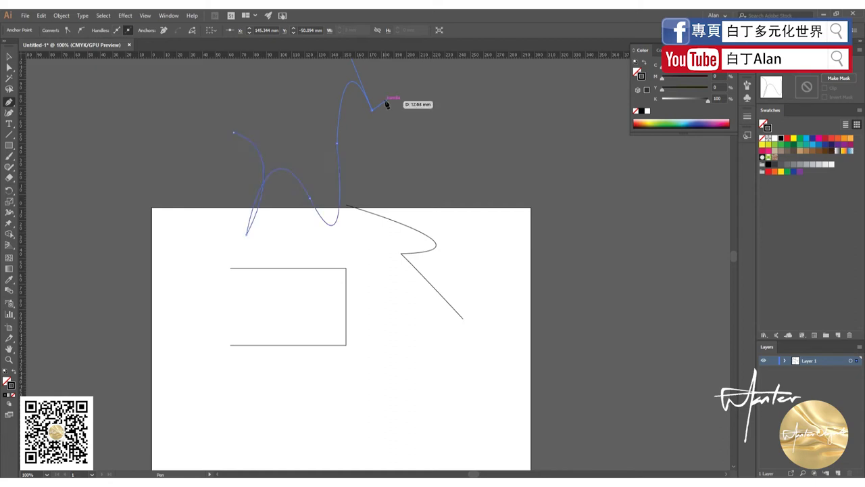
{"action": "left_click", "coordinate": [440, 100]}
{"action": "left_click", "coordinate": [494, 152]}
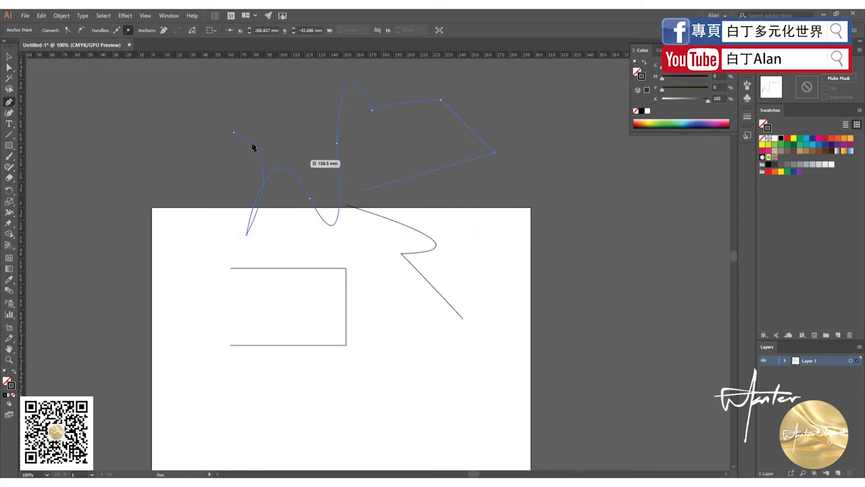
{"action": "left_click", "coordinate": [9, 56]}
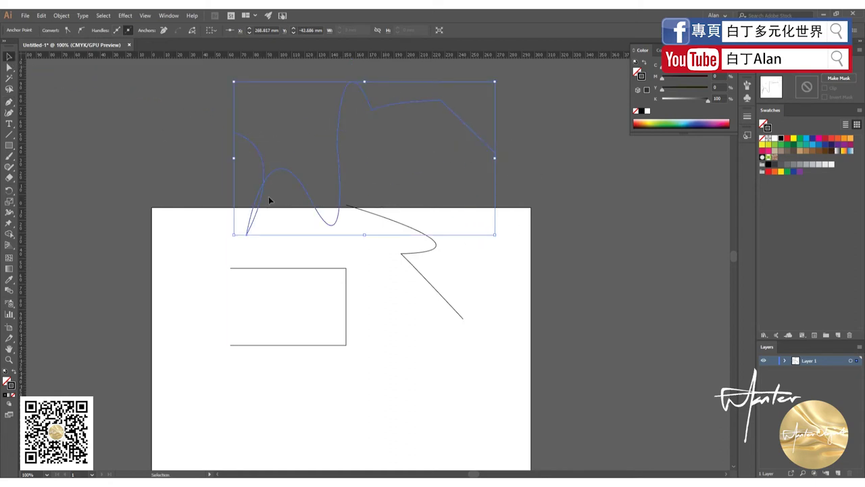
Marquee-select all practice paths and the rectangle, delete them, and zoom out.
{"action": "left_click_drag", "start_coordinate": [555, 352], "coordinate": [207, 132]}
{"action": "key", "text": "Delete"}
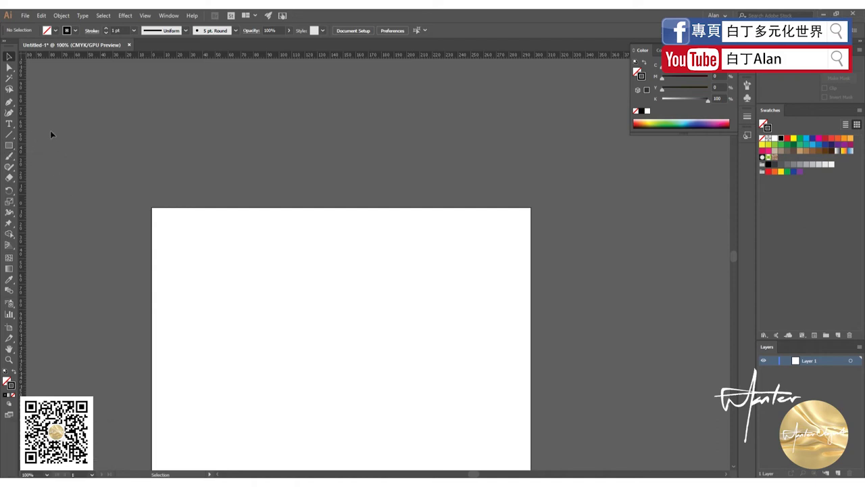
{"action": "key", "text": "a"}
{"action": "key", "text": "v"}
{"action": "scroll", "coordinate": [89, 182], "scroll_direction": "down", "scroll_amount": 1}
{"action": "scroll", "coordinate": [89, 182], "scroll_direction": "down", "scroll_amount": 2, "text": "alt"}
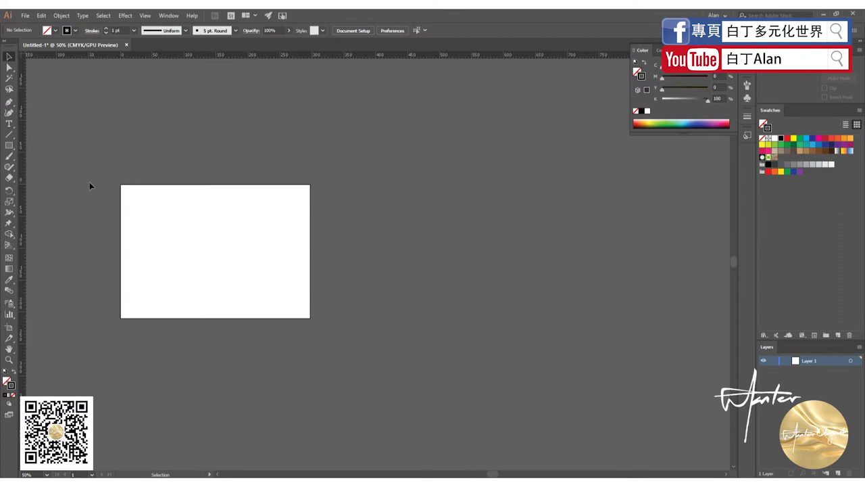
Draw a second artboard, resize it to match Artboard 1, and place it to its right.
{"action": "key", "text": "shift+o"}
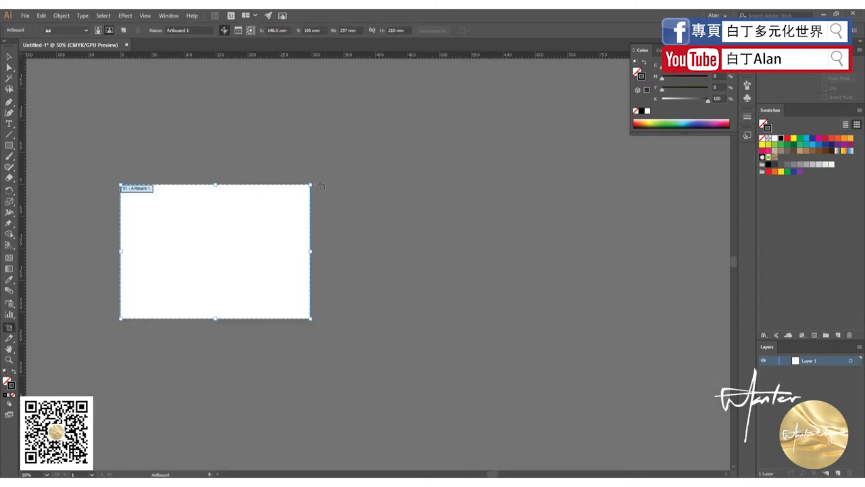
{"action": "left_click_drag", "start_coordinate": [320, 185], "coordinate": [547, 319]}
{"action": "key", "text": "v"}
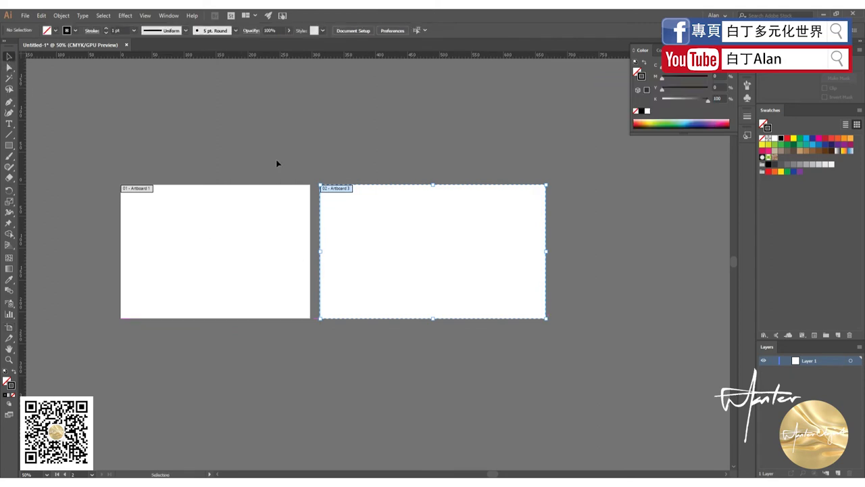
{"action": "key", "text": "shift+o"}
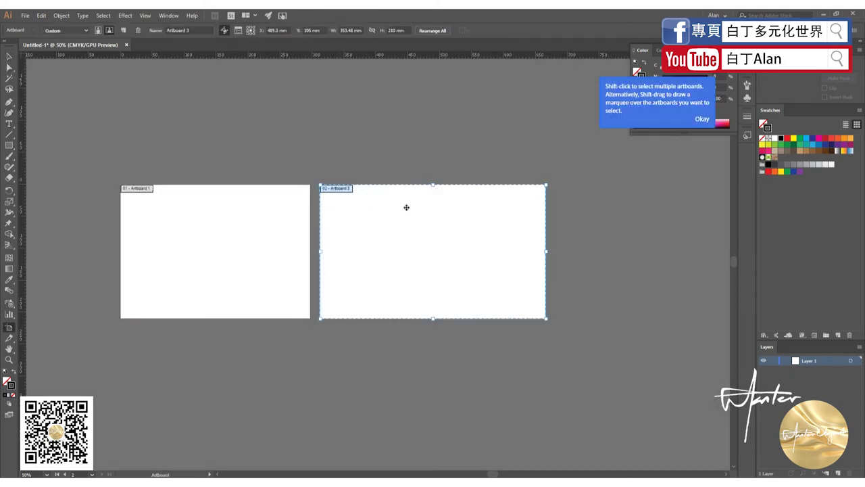
{"action": "mouse_move", "coordinate": [405, 207]}
{"action": "left_mouse_down"}
{"action": "mouse_move", "coordinate": [189, 382]}
{"action": "mouse_move", "coordinate": [174, 381]}
{"action": "left_mouse_up"}
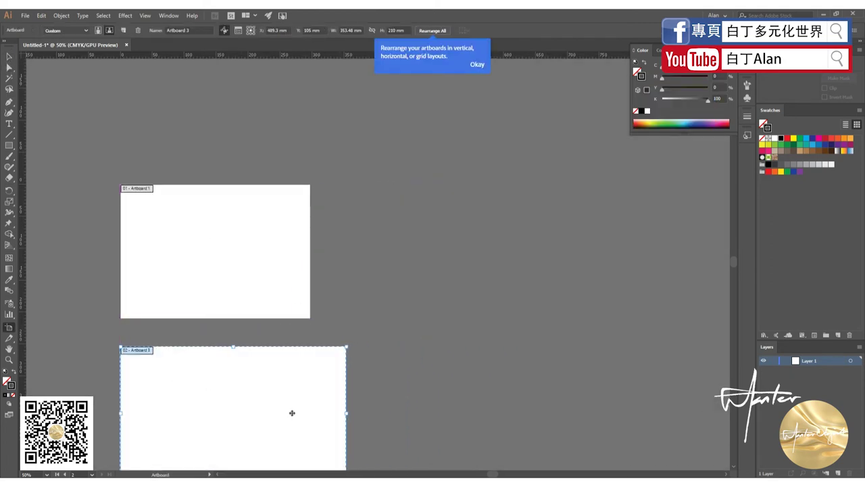
{"action": "left_click_drag", "start_coordinate": [347, 414], "coordinate": [309, 417]}
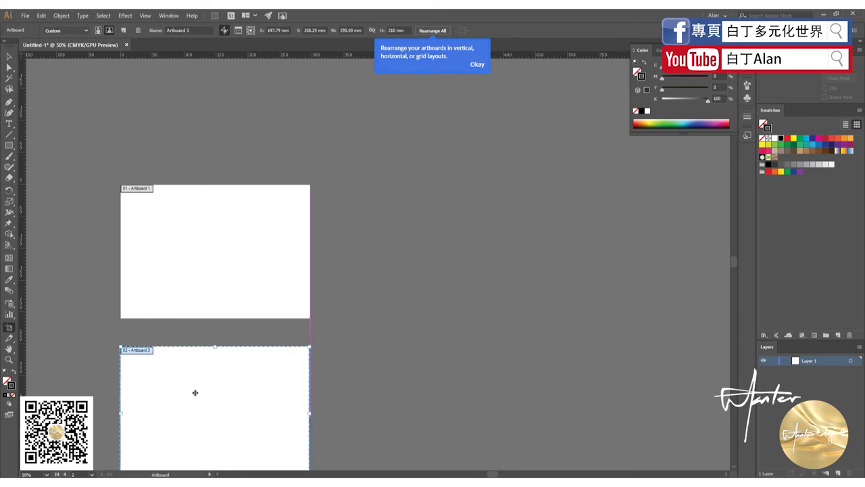
{"action": "left_click_drag", "start_coordinate": [193, 392], "coordinate": [390, 231]}
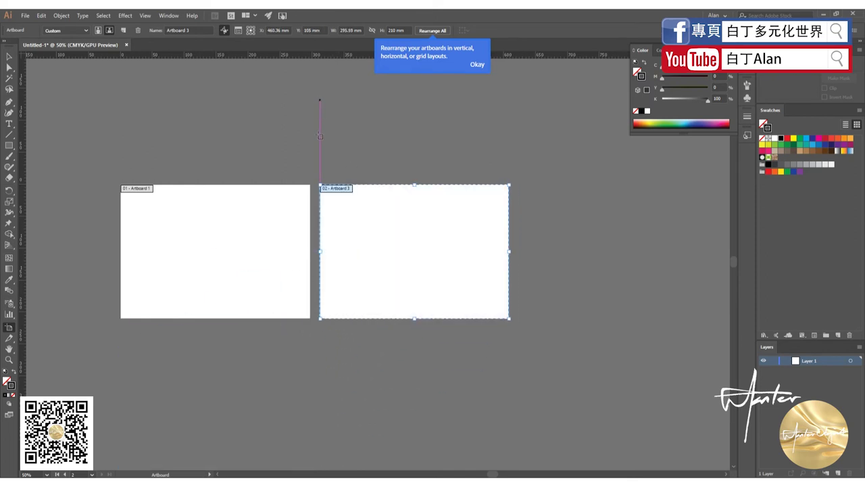
{"action": "left_click", "coordinate": [9, 56]}
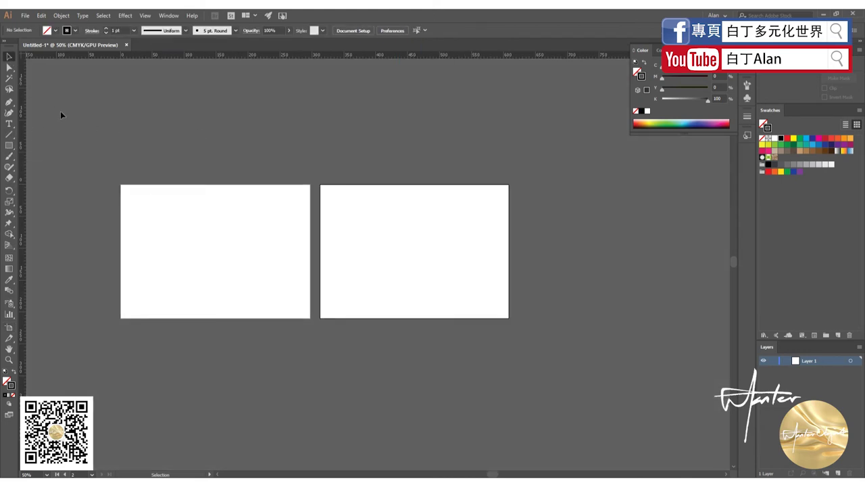
{"action": "scroll", "coordinate": [60, 111], "scroll_direction": "up", "scroll_amount": 1}
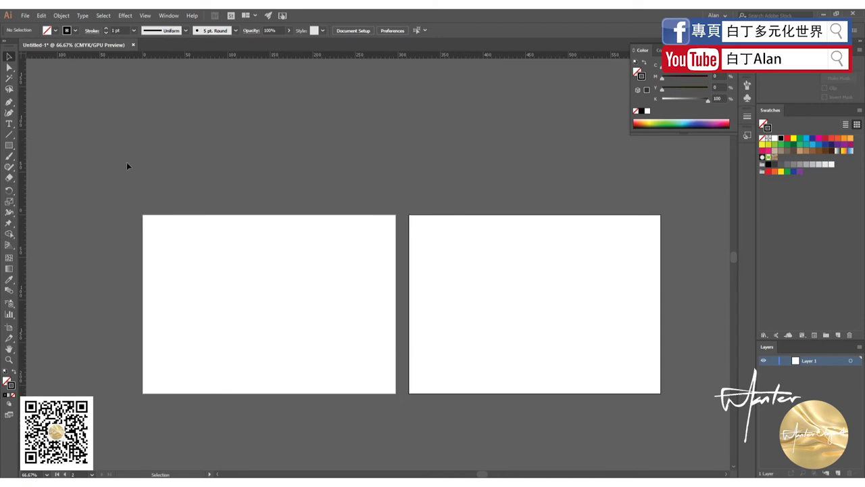
{"action": "left_click_drag", "start_coordinate": [23, 169], "coordinate": [163, 169]}
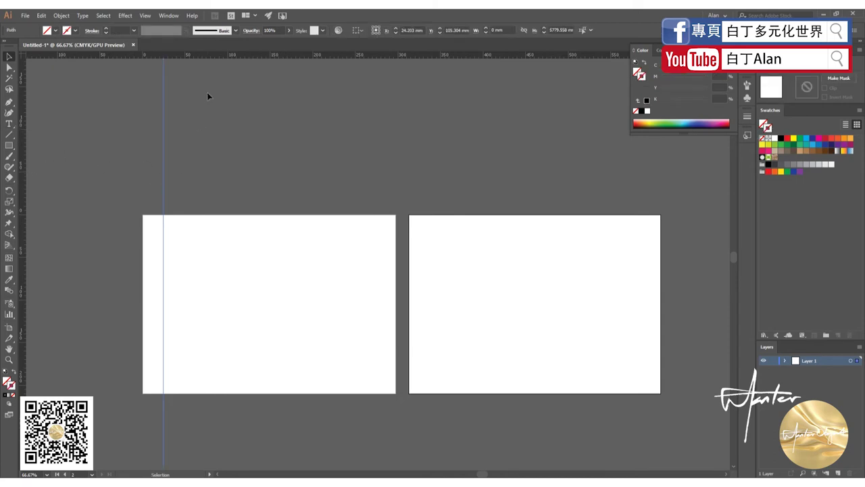
{"action": "left_click", "coordinate": [103, 155]}
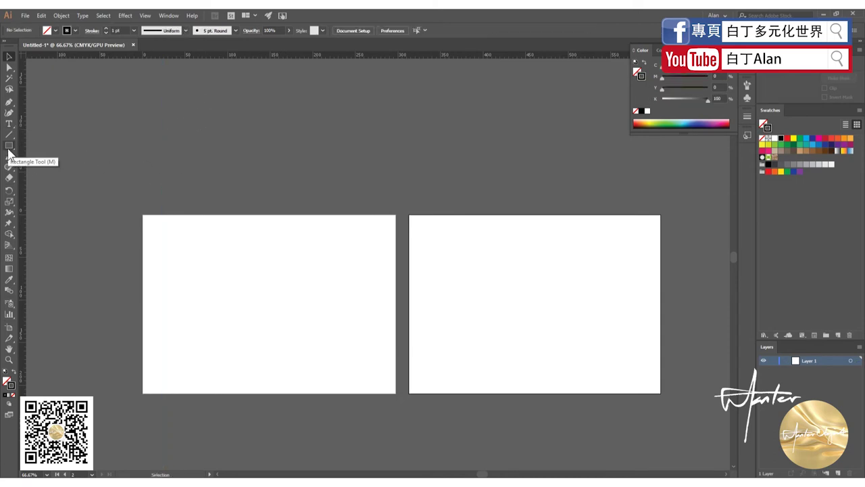
{"action": "left_click", "coordinate": [8, 147]}
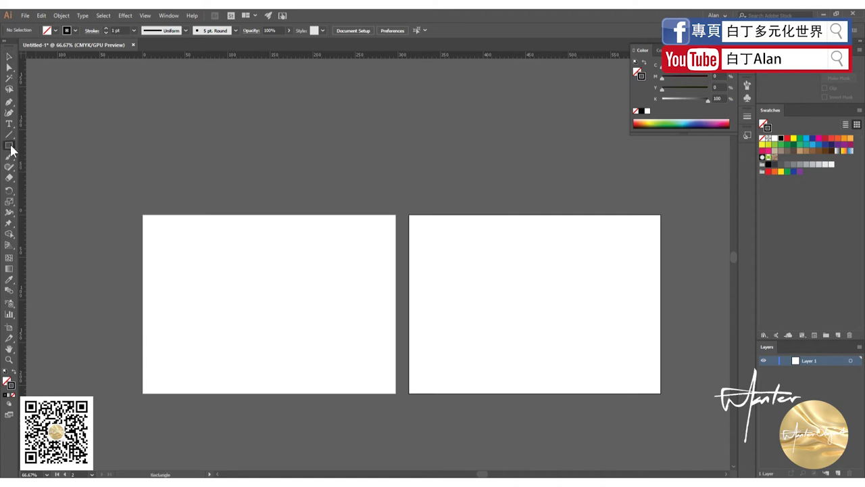
{"action": "left_click_drag", "start_coordinate": [255, 255], "coordinate": [372, 329]}
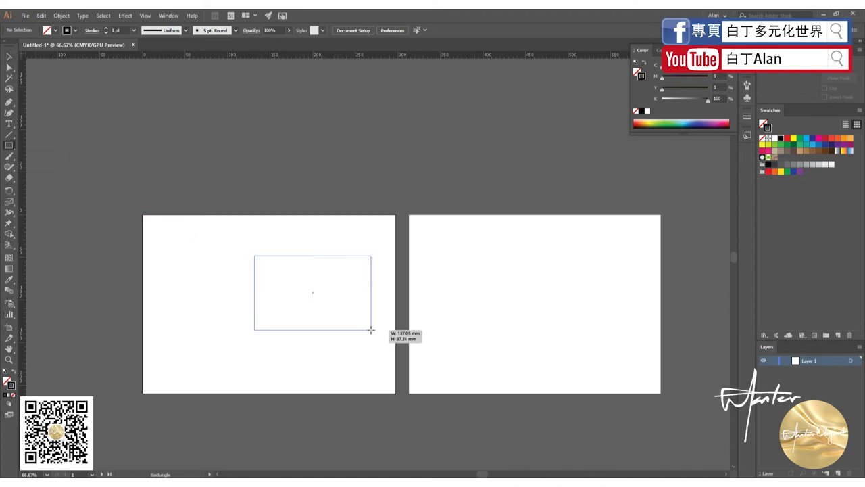
{"action": "left_click_drag", "start_coordinate": [218, 250], "coordinate": [261, 345]}
{"action": "left_click", "coordinate": [9, 146]}
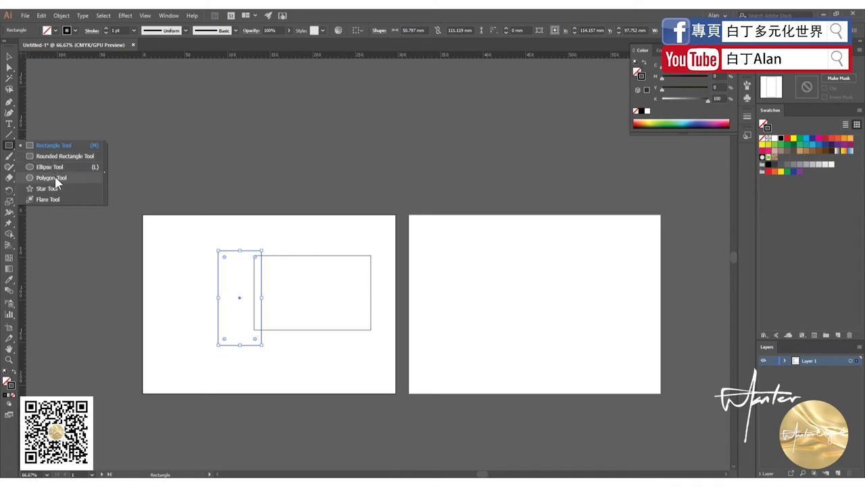
{"action": "left_click", "coordinate": [60, 178]}
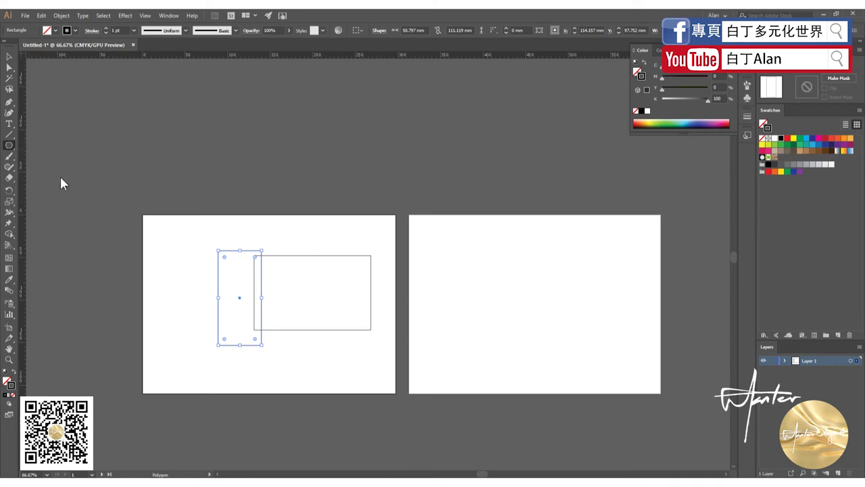
{"action": "left_click", "coordinate": [269, 143]}
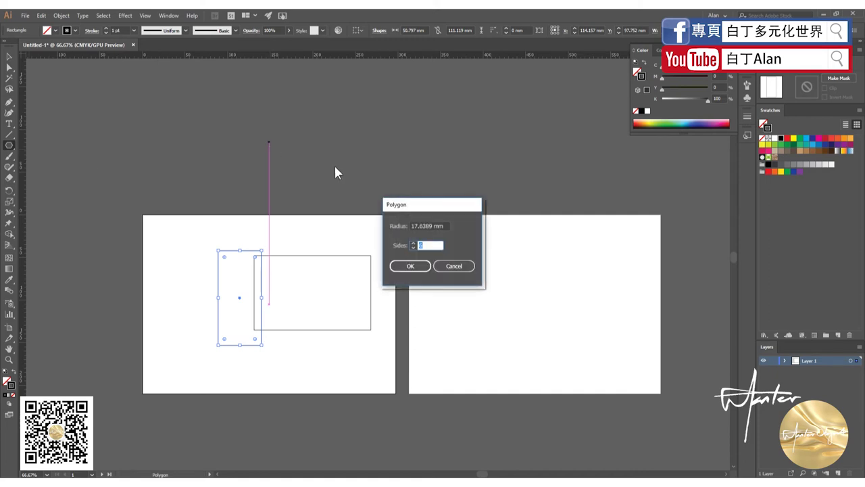
{"action": "type", "text": "3"}
{"action": "key", "text": "Return"}
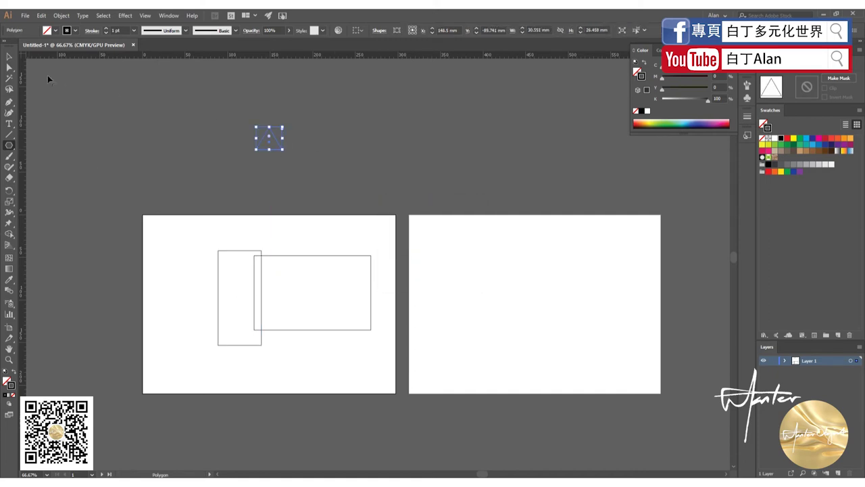
{"action": "left_click", "coordinate": [7, 55]}
{"action": "left_click_drag", "start_coordinate": [317, 348], "coordinate": [194, 106]}
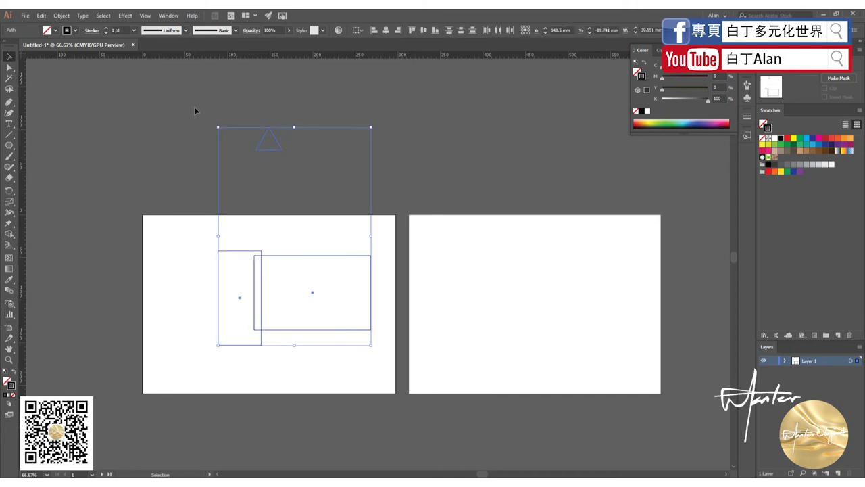
{"action": "key", "text": "Delete"}
{"action": "left_click_drag", "start_coordinate": [9, 144], "coordinate": [38, 147]}
Create a 5 mm × 5 mm square on the left artboard with the Rectangle tool.
{"action": "left_click", "coordinate": [12, 146]}
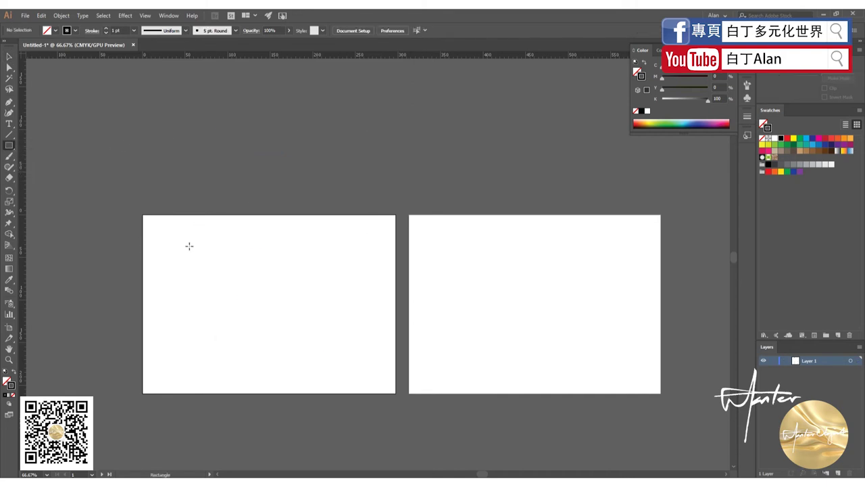
{"action": "left_click", "coordinate": [182, 248]}
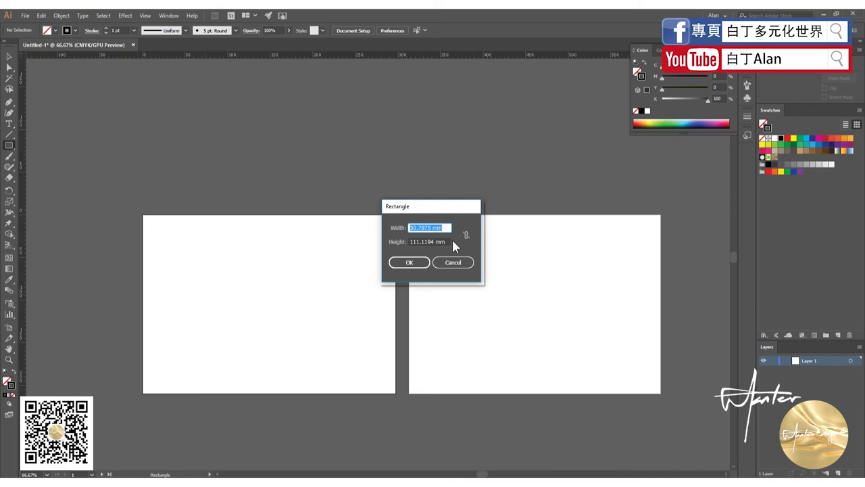
{"action": "type", "text": "5"}
{"action": "key", "text": "Tab"}
{"action": "type", "text": "5"}
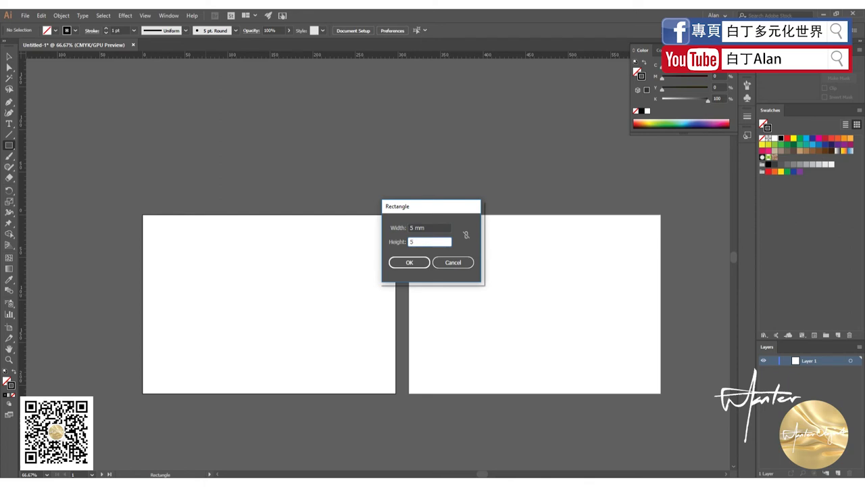
{"action": "left_click", "coordinate": [409, 263]}
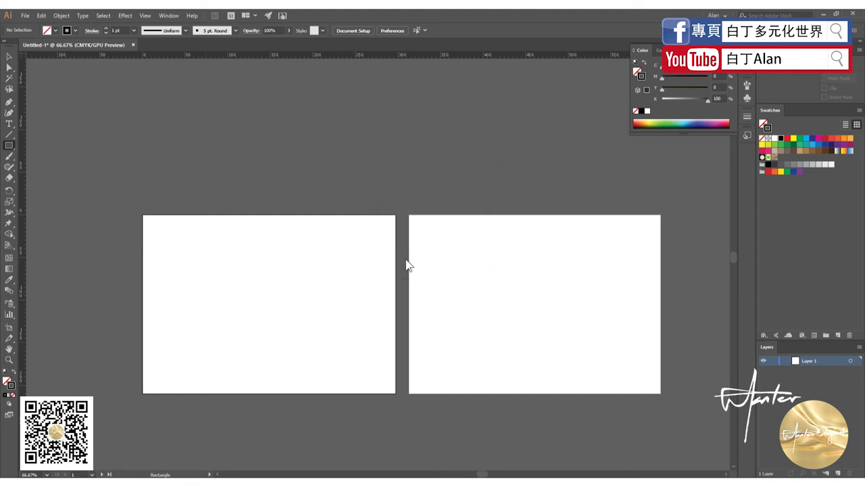
{"action": "left_click", "coordinate": [9, 56]}
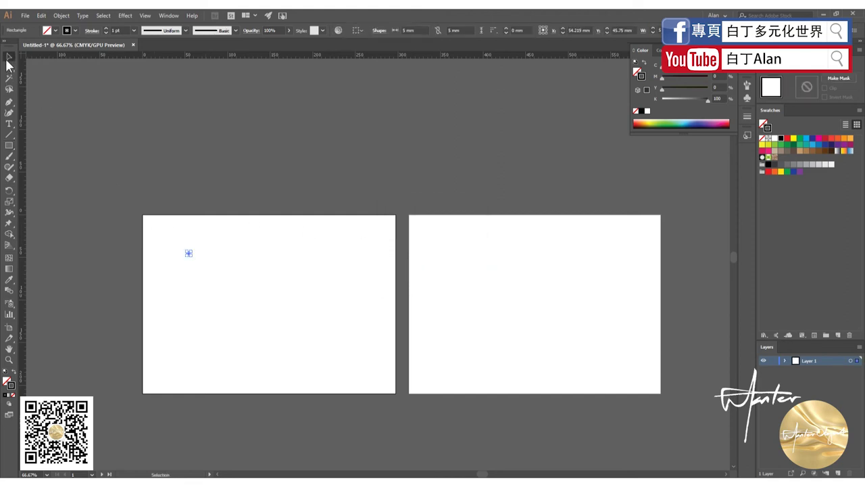
Give the square a black fill with no stroke and snap it to the artboard's top-left corner.
{"action": "left_click", "coordinate": [6, 395]}
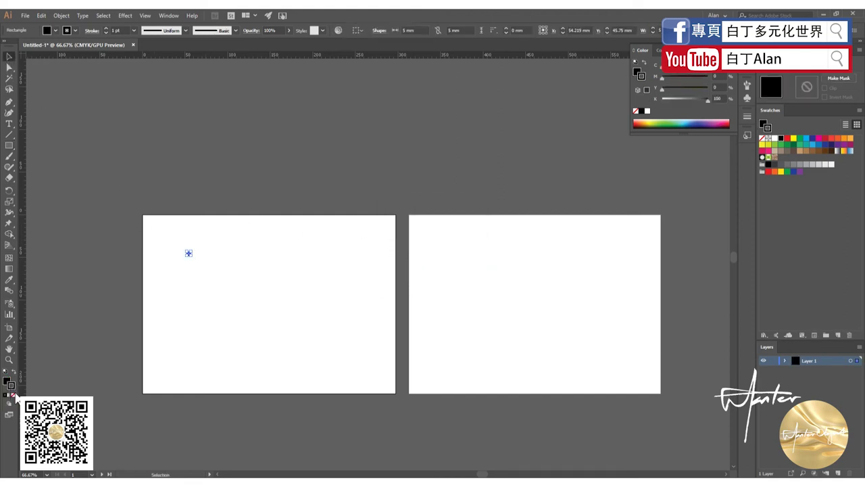
{"action": "left_click", "coordinate": [15, 394]}
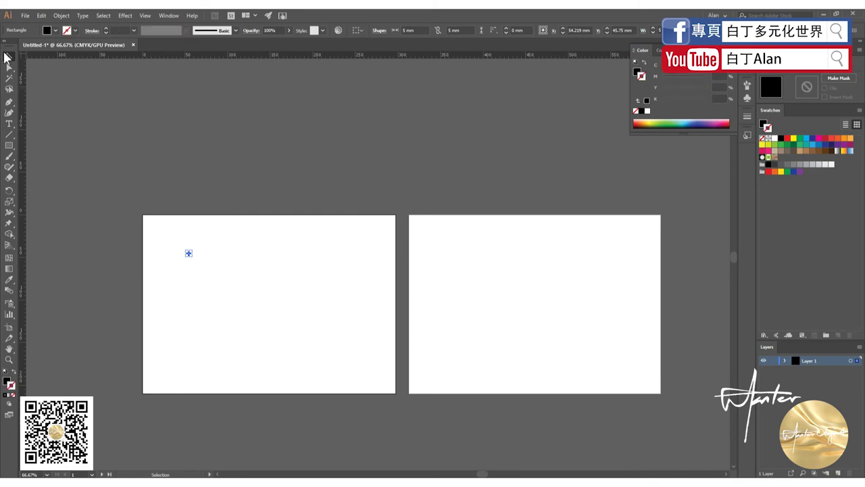
{"action": "left_click", "coordinate": [95, 147]}
{"action": "scroll", "coordinate": [96, 230], "scroll_direction": "up", "scroll_amount": 2}
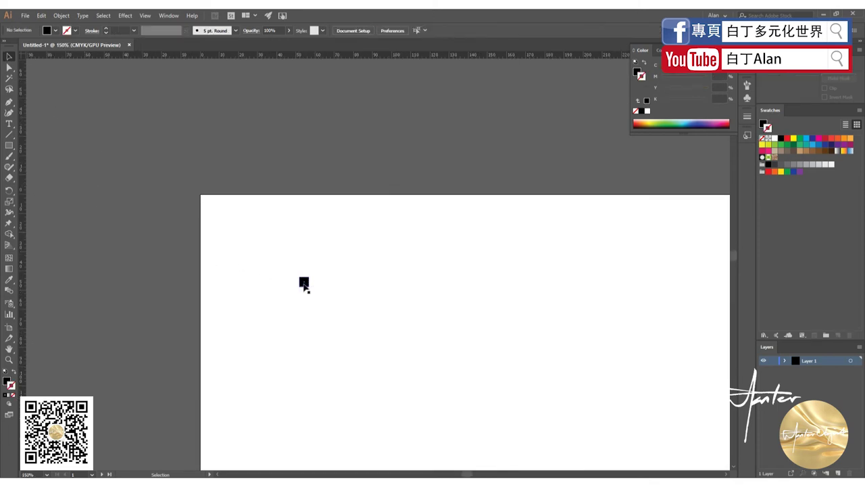
{"action": "left_click_drag", "start_coordinate": [302, 282], "coordinate": [205, 199]}
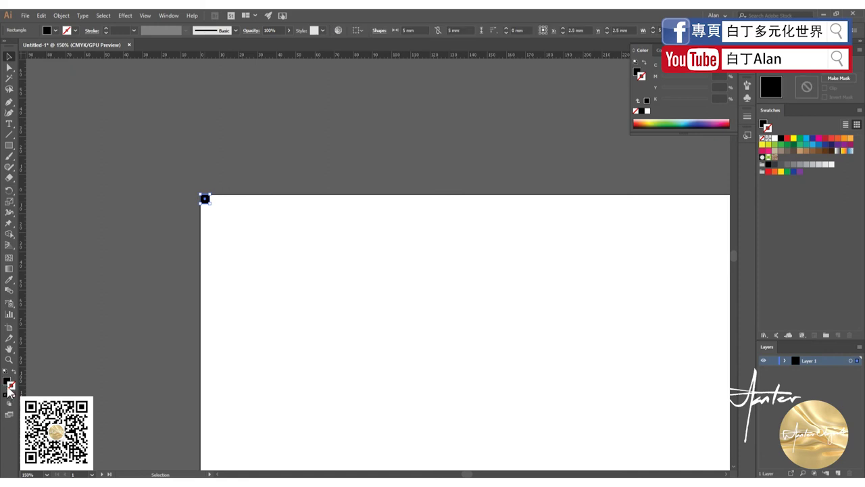
{"action": "left_click", "coordinate": [119, 308]}
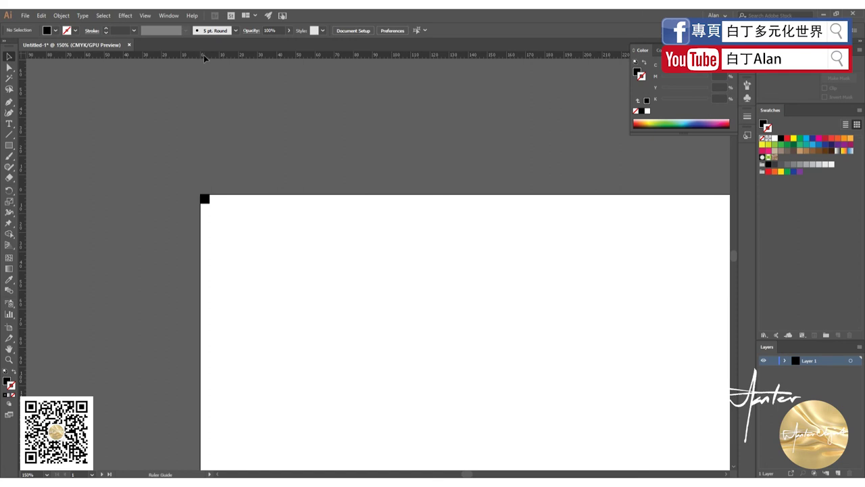
Add a vertical guide and drag the square toward the left artboard's bottom-right corner.
{"action": "left_click", "coordinate": [206, 204]}
{"action": "mouse_move", "coordinate": [23, 235]}
{"action": "left_mouse_down"}
{"action": "mouse_move", "coordinate": [170, 216]}
{"action": "mouse_move", "coordinate": [208, 201]}
{"action": "mouse_move", "coordinate": [335, 316]}
{"action": "left_mouse_up"}
{"action": "left_click_drag", "start_coordinate": [171, 193], "coordinate": [363, 318]}
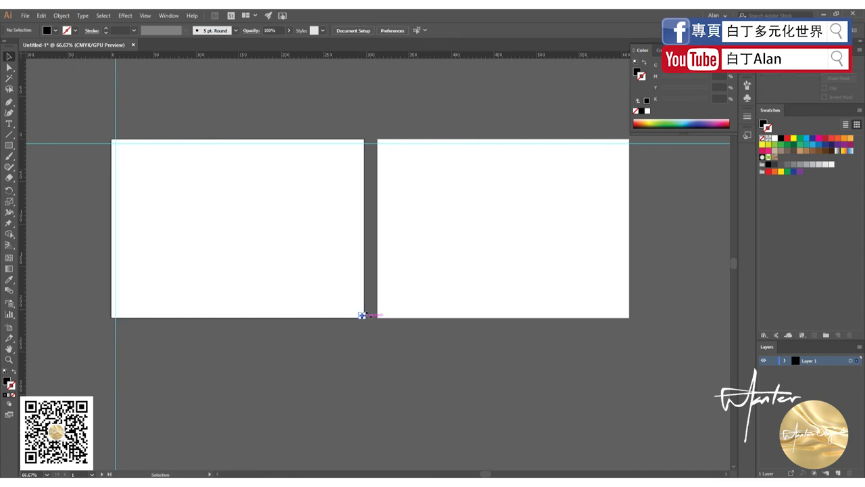
{"action": "left_click", "coordinate": [378, 321]}
Add a horizontal guide across the square and a vertical guide at its left edge.
{"action": "scroll", "coordinate": [378, 321], "scroll_direction": "up", "scroll_amount": 4}
{"action": "left_click_drag", "start_coordinate": [295, 56], "coordinate": [305, 236]}
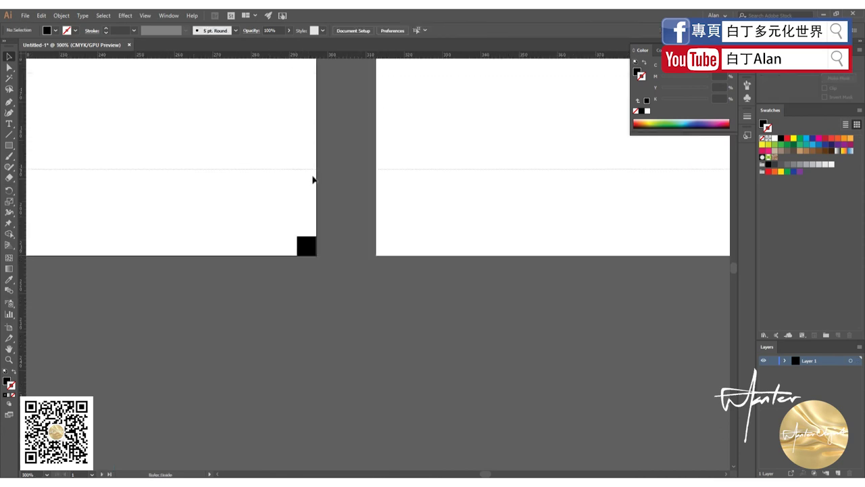
{"action": "left_click_drag", "start_coordinate": [22, 260], "coordinate": [297, 253]}
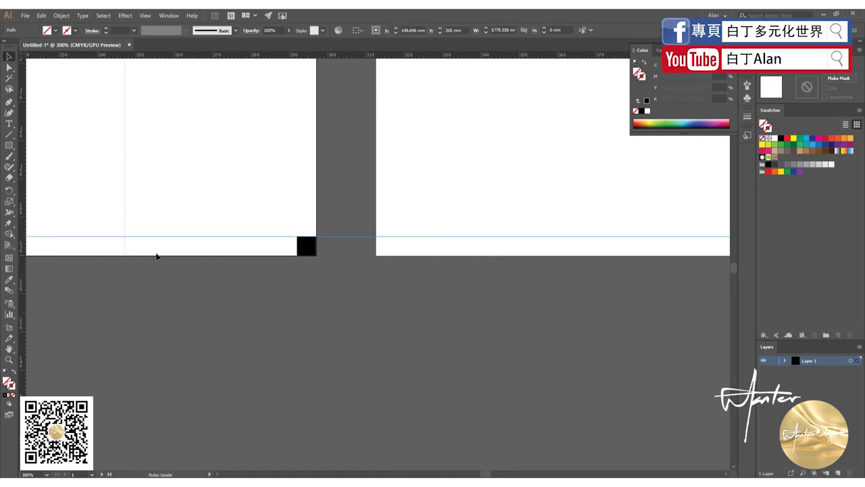
{"action": "left_click", "coordinate": [251, 196]}
Snap the black square exactly to the corner at X 297 mm, Y 210 mm.
{"action": "scroll", "coordinate": [275, 308], "scroll_direction": "down", "scroll_amount": 1}
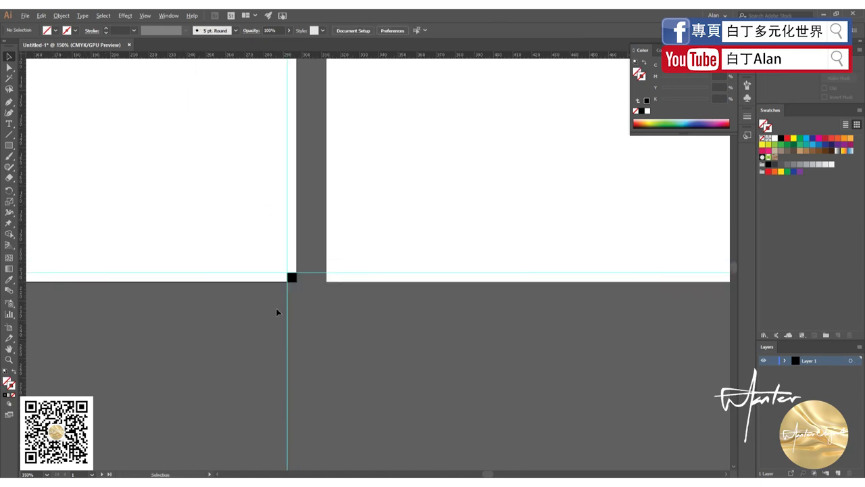
{"action": "scroll", "coordinate": [303, 305], "scroll_direction": "down", "scroll_amount": 2}
{"action": "scroll", "coordinate": [302, 307], "scroll_direction": "down", "scroll_amount": 3}
{"action": "scroll", "coordinate": [303, 307], "scroll_direction": "up", "scroll_amount": 1}
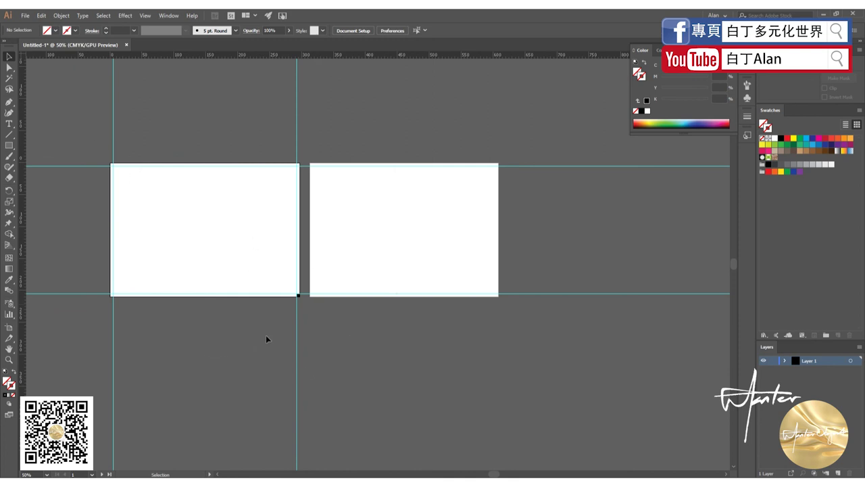
{"action": "scroll", "coordinate": [284, 301], "scroll_direction": "up", "scroll_amount": 2}
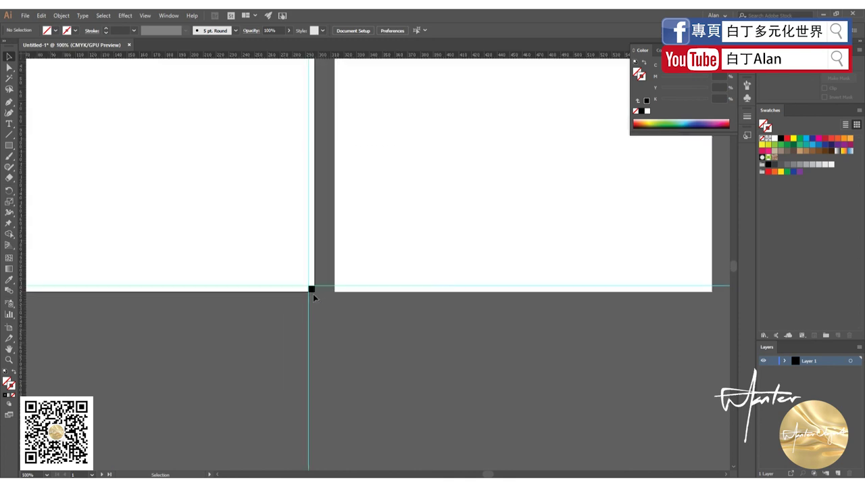
{"action": "left_click", "coordinate": [312, 290]}
{"action": "left_click_drag", "start_coordinate": [315, 291], "coordinate": [317, 292]}
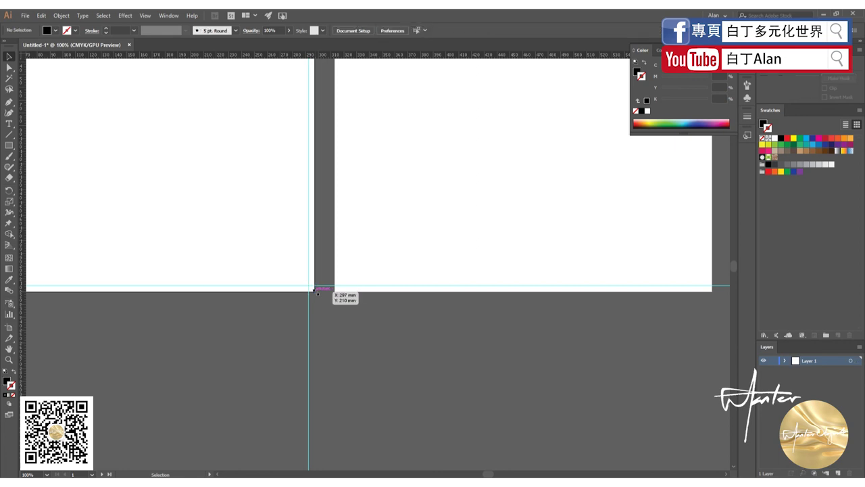
{"action": "scroll", "coordinate": [300, 311], "scroll_direction": "down", "scroll_amount": 2}
Select every guide with Ctrl+A and delete them, leaving both artboards empty.
{"action": "key", "text": "ctrl+a"}
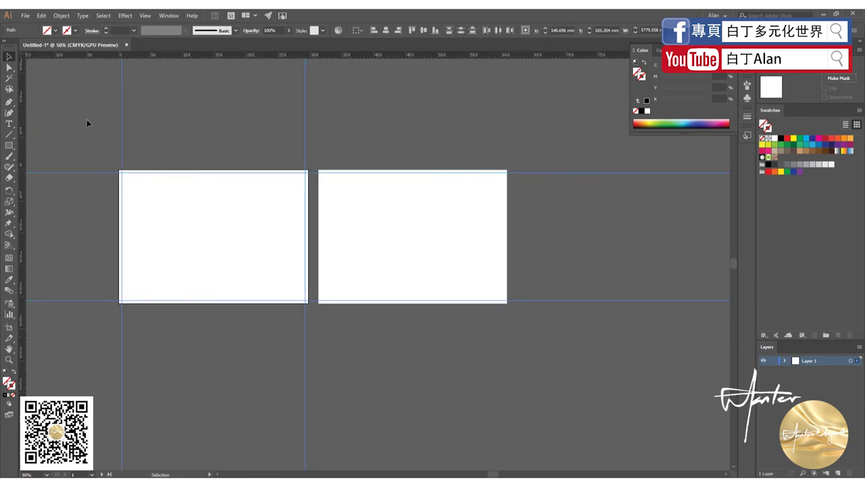
{"action": "key", "text": "Delete"}
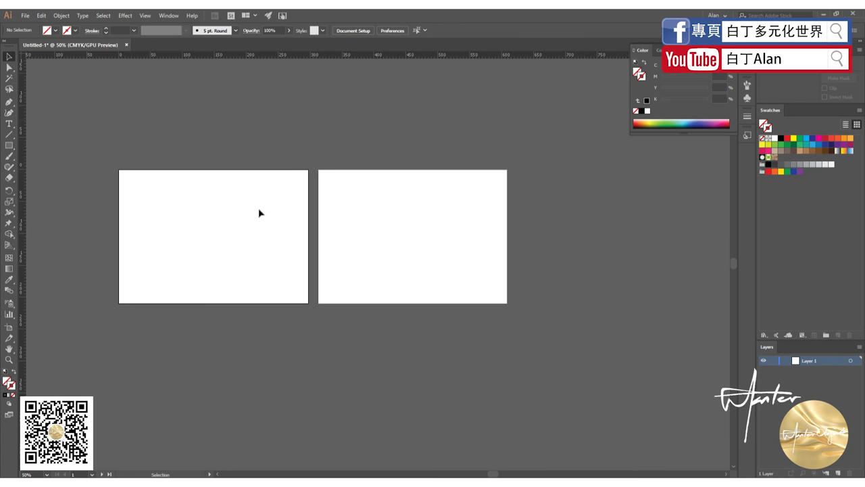